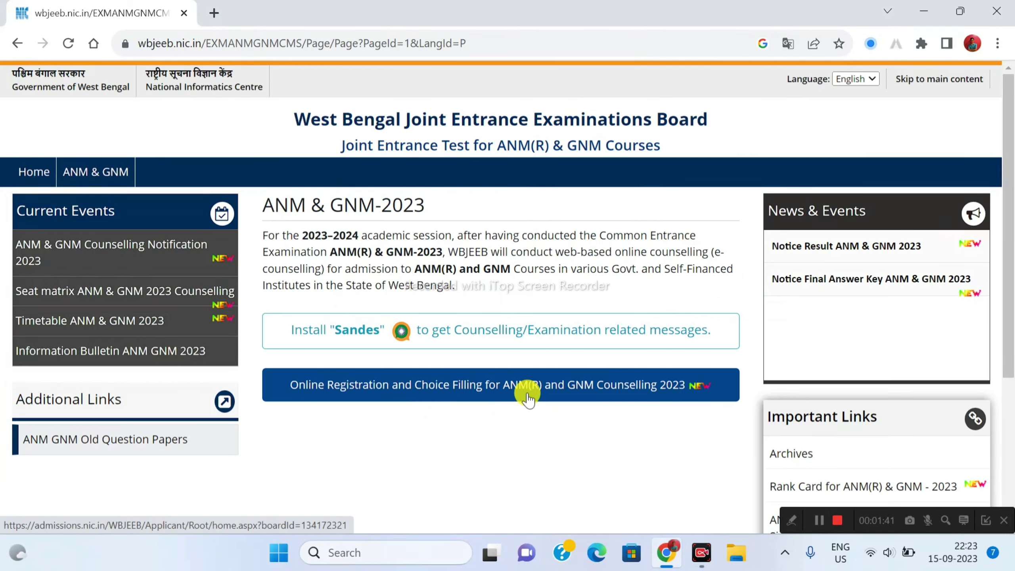
Open the online registration page for ANM(R) and GNM Counselling 2023 and start a new candidate registration.
left_click(528, 395)
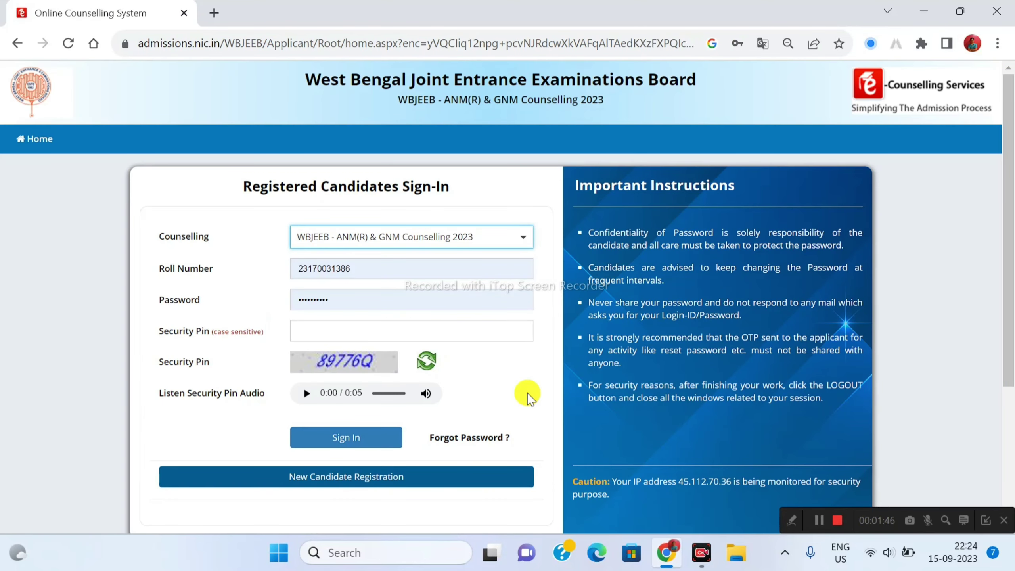
scroll(527, 396, "down", 3)
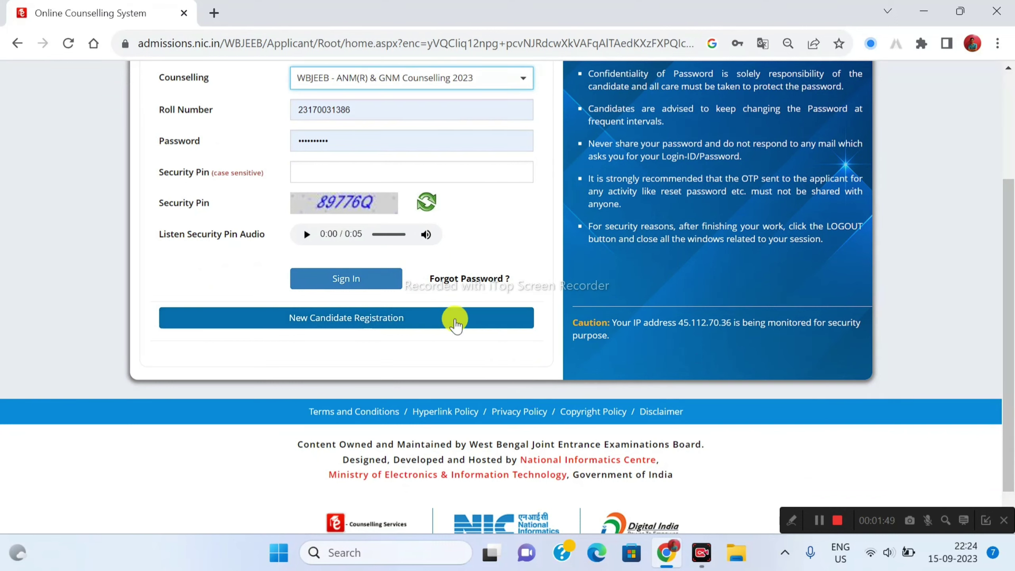
left_click(458, 319)
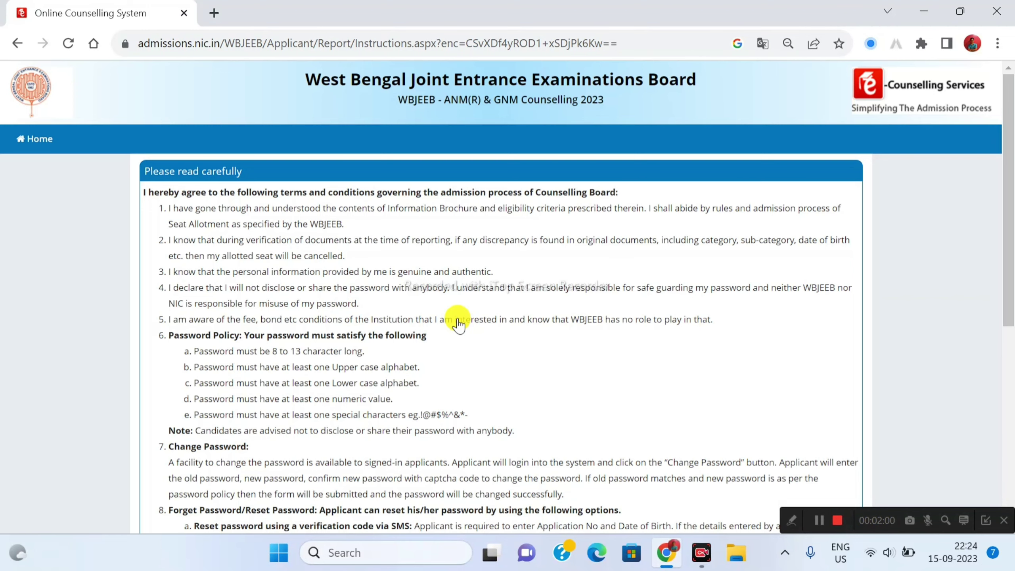
Read through the counselling terms and password policy, and agree to the conditions.
scroll(359, 336, "down", 3)
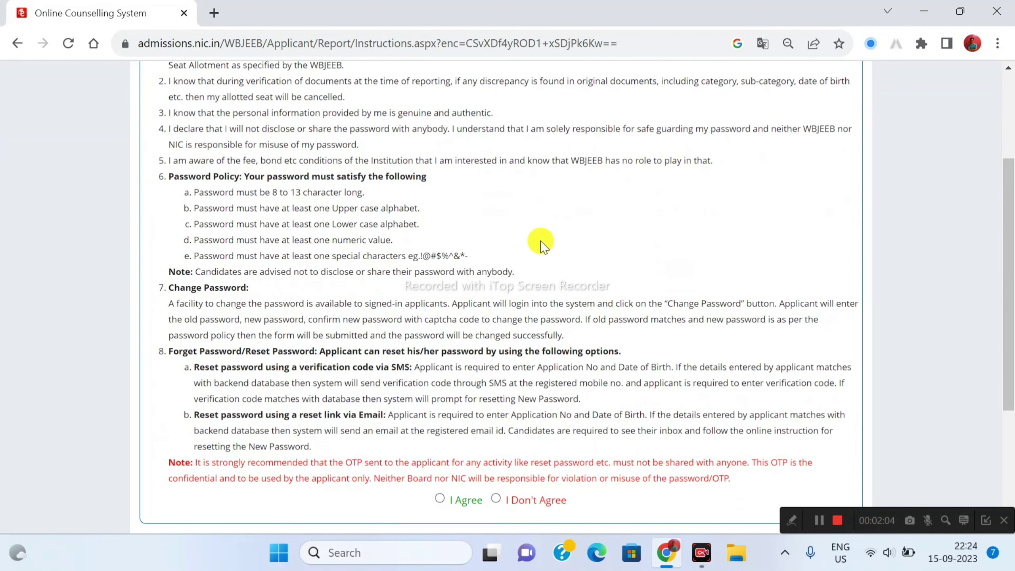
scroll(540, 240, "up", 2)
scroll(542, 242, "down", 2)
scroll(543, 250, "up", 4)
scroll(461, 251, "down", 2)
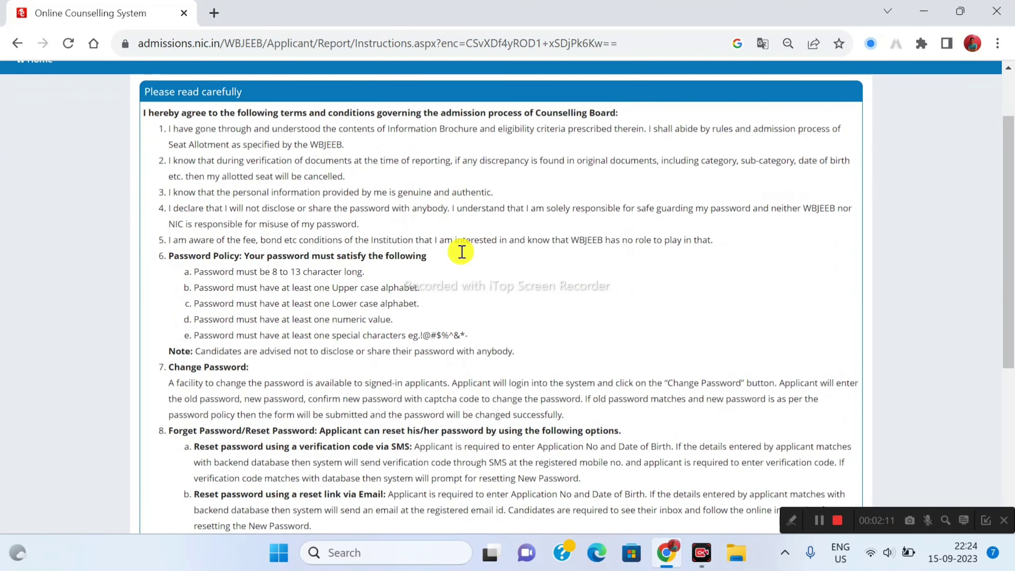
scroll(461, 252, "down", 2)
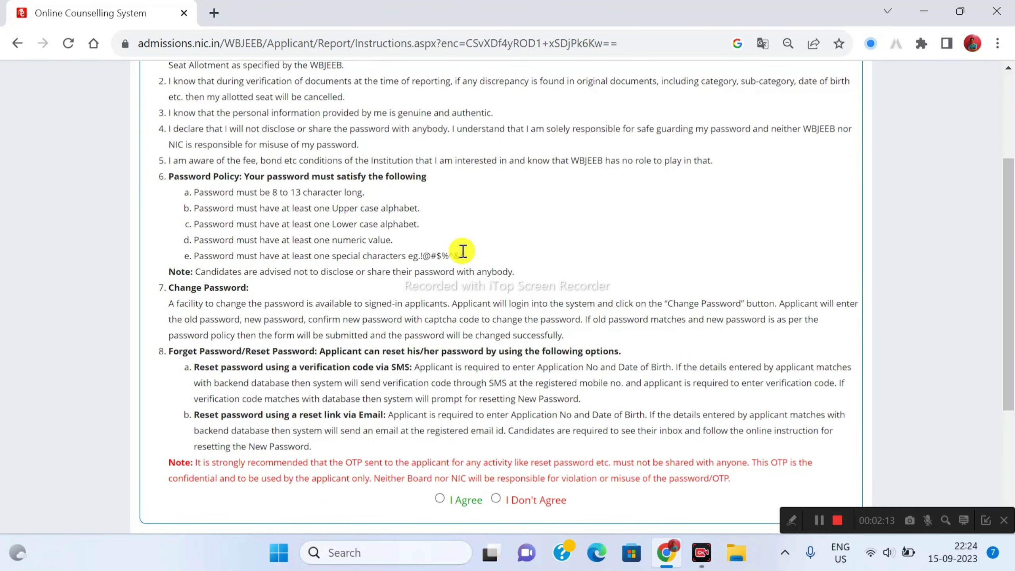
left_click(440, 500)
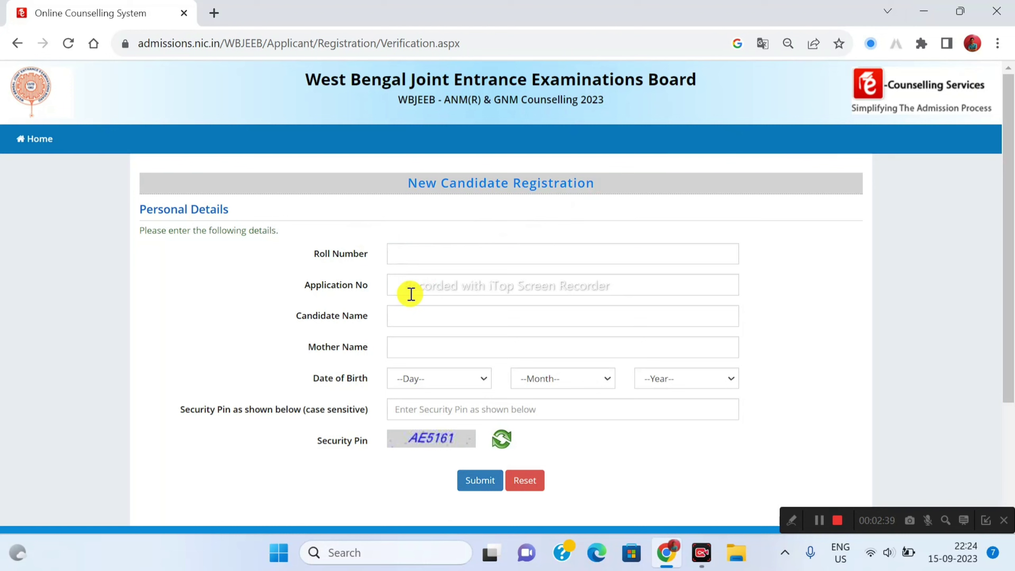
Examine the candidate registration form, including the date of birth choices, security pin and password fields.
left_click(422, 381)
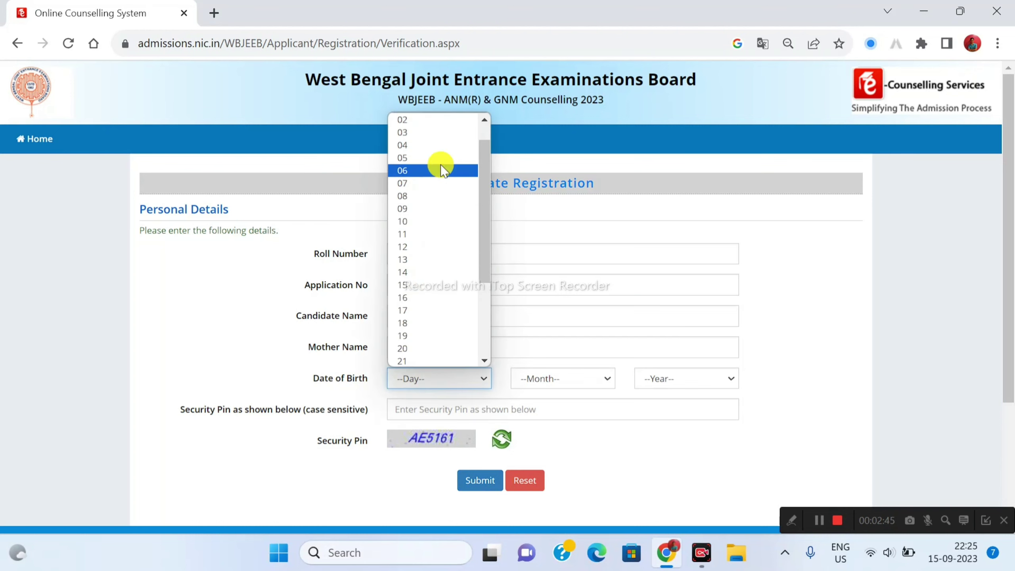
left_click(555, 378)
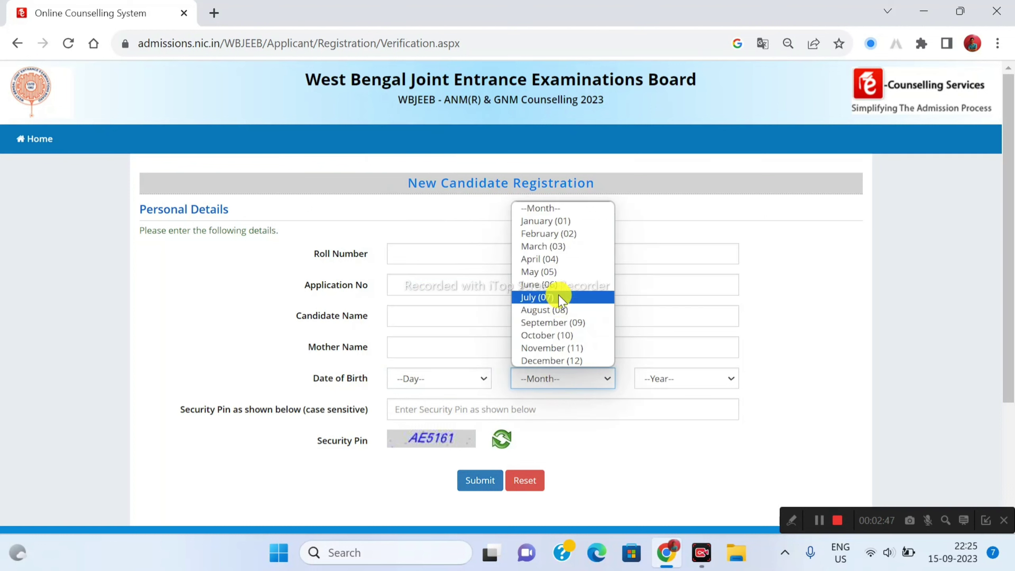
left_click(667, 380)
left_click(751, 463)
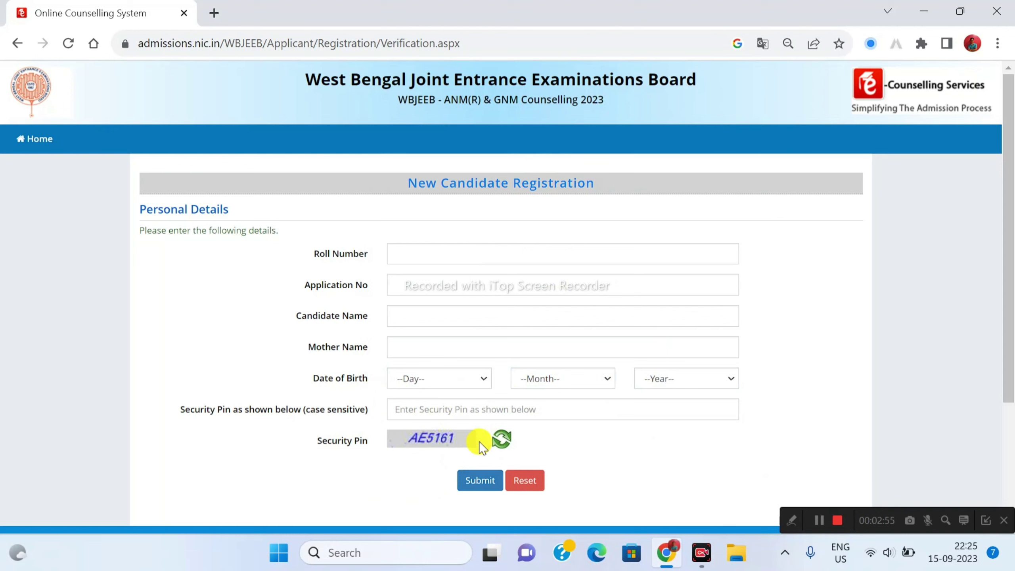
left_click(504, 441)
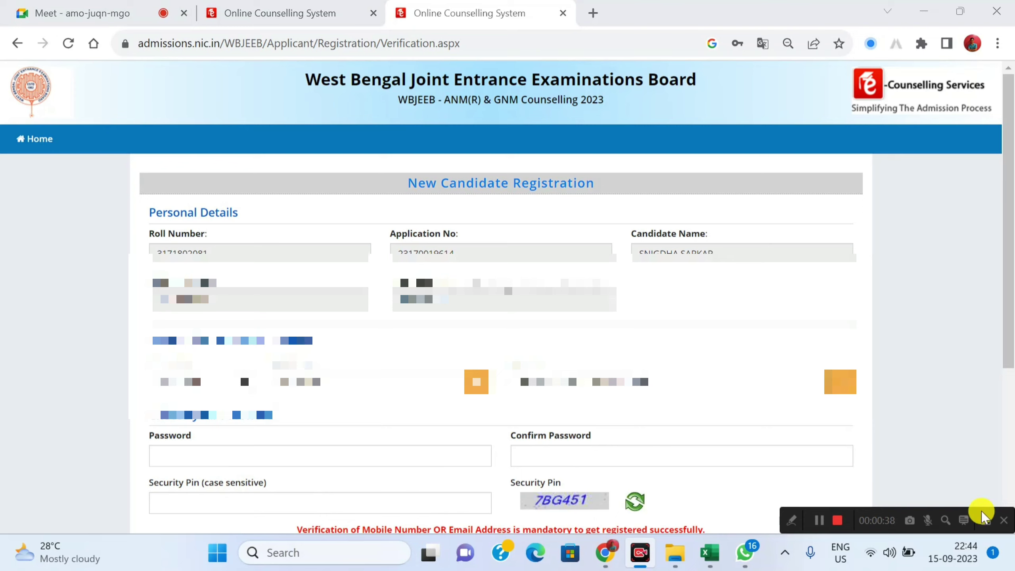
scroll(824, 523, "down", 5)
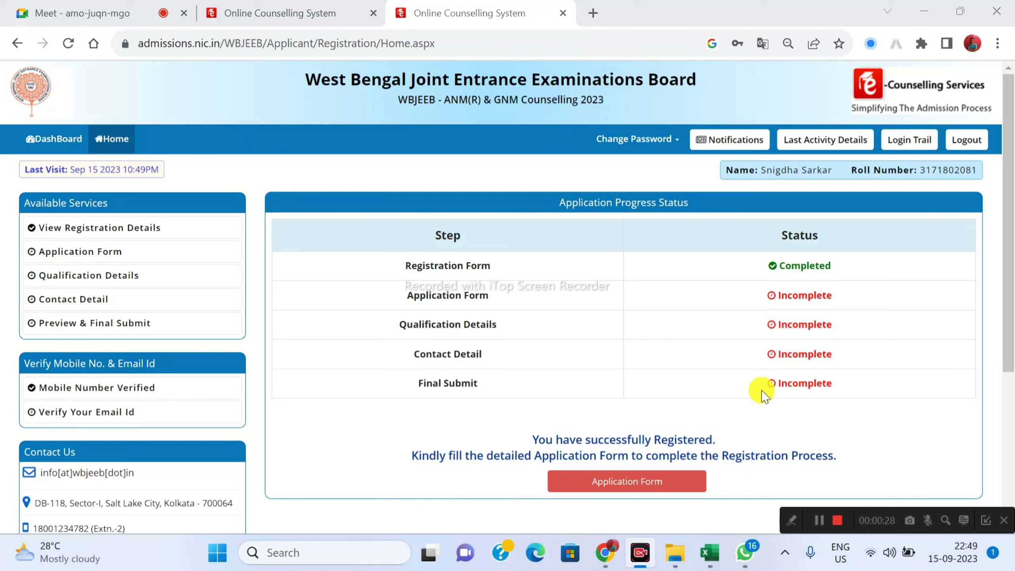
Open the application form and review its personal, sub category, Gram Panchayet residency and bank account fields.
left_click(645, 491)
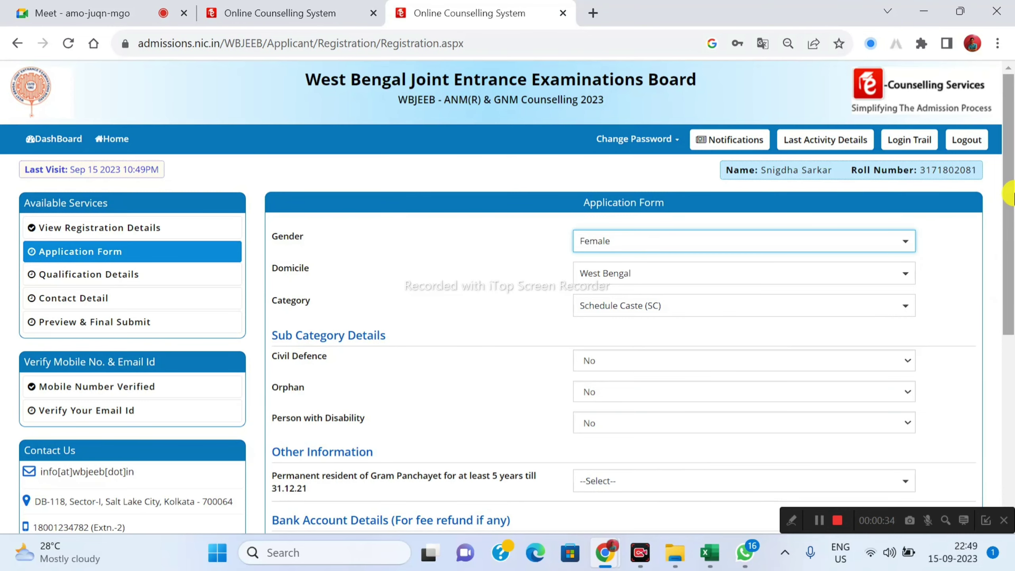
scroll(1011, 194, "down", 5)
left_click_drag(1011, 214, 1012, 110)
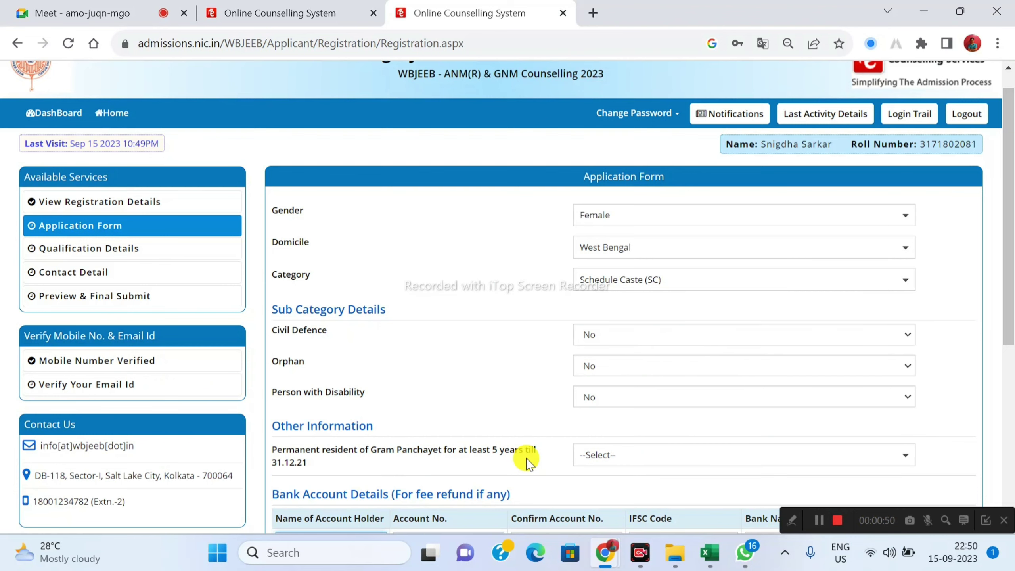
left_click_drag(1010, 274, 1010, 428)
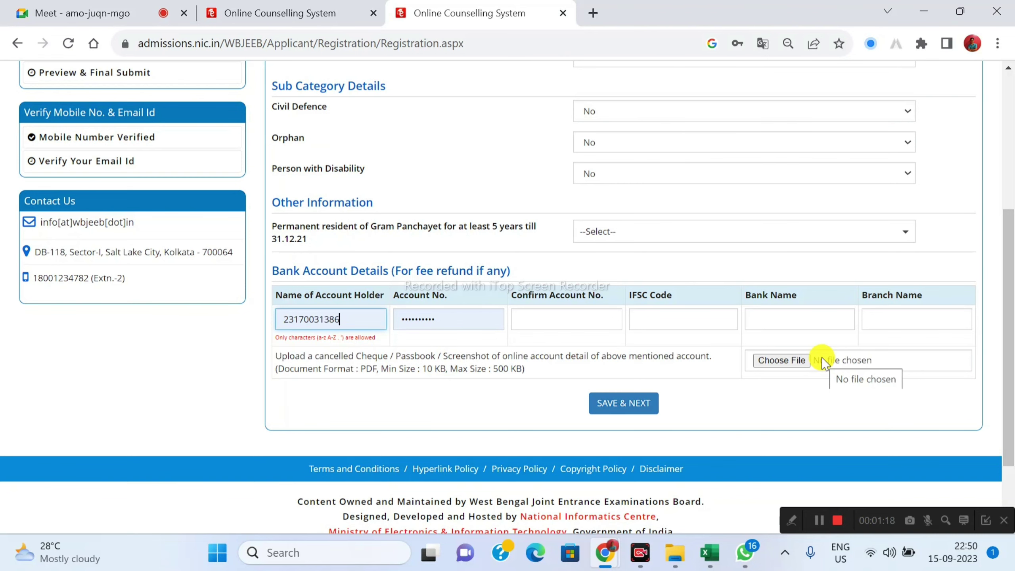
left_click(1011, 354)
left_click_drag(1011, 354, 1011, 208)
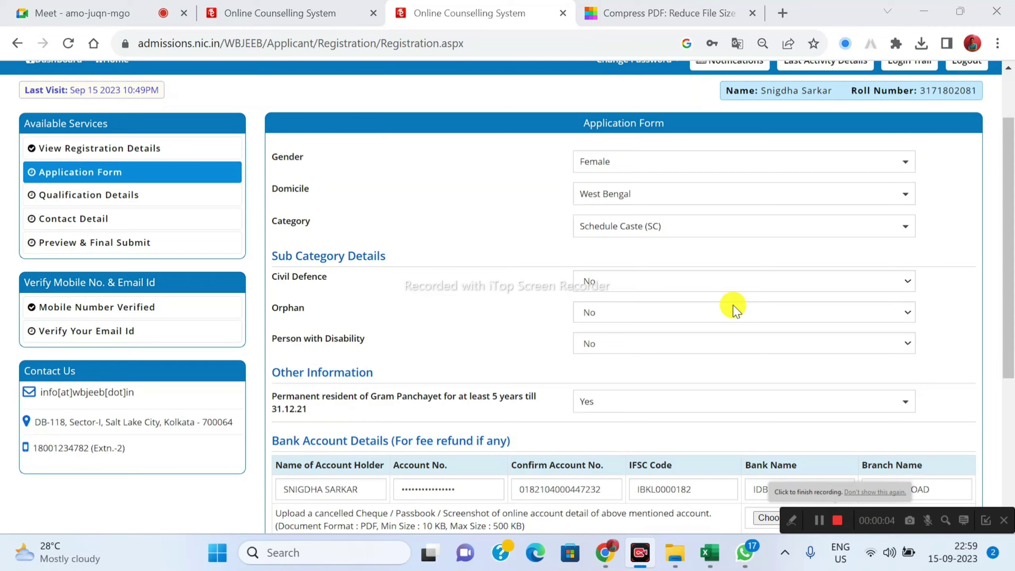
Save the completed application form, confirm the save, and dismiss the browser's offer to store the password.
scroll(737, 311, "down", 4)
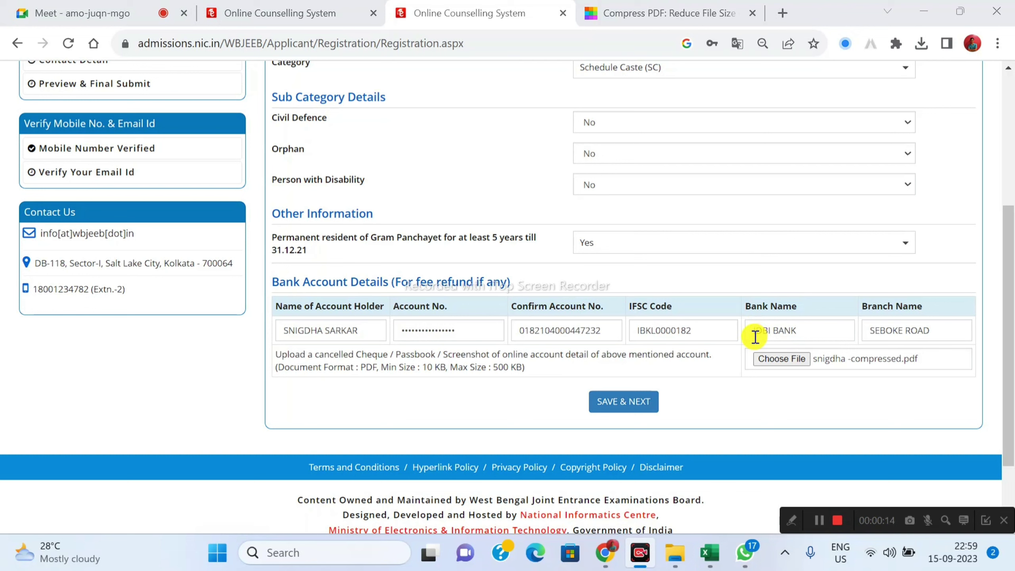
left_click(626, 409)
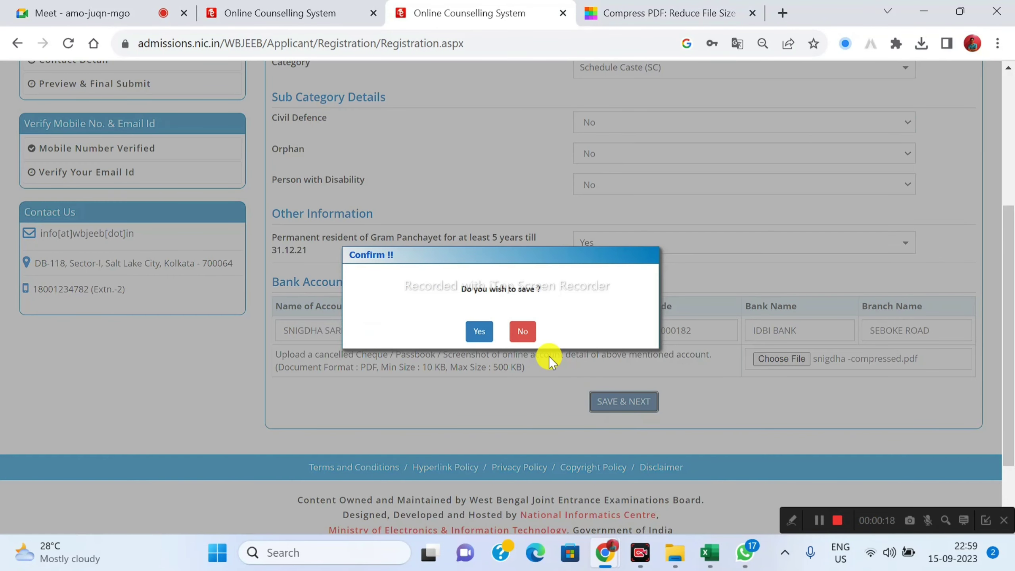
left_click(476, 333)
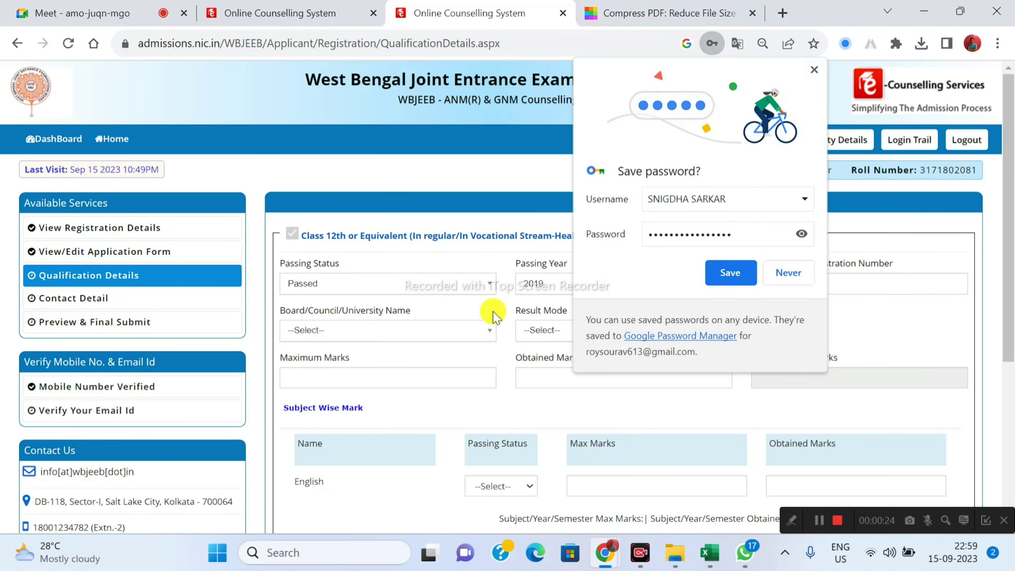
left_click(814, 69)
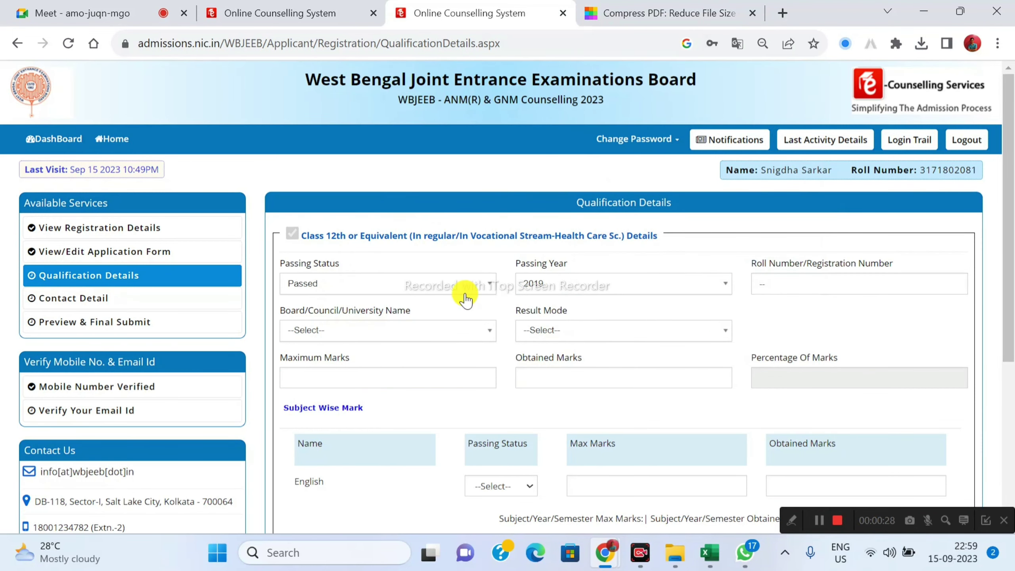
Examine the Class 12th passing status, roll number, result mode and marks fields in the qualification details.
scroll(475, 291, "down", 2)
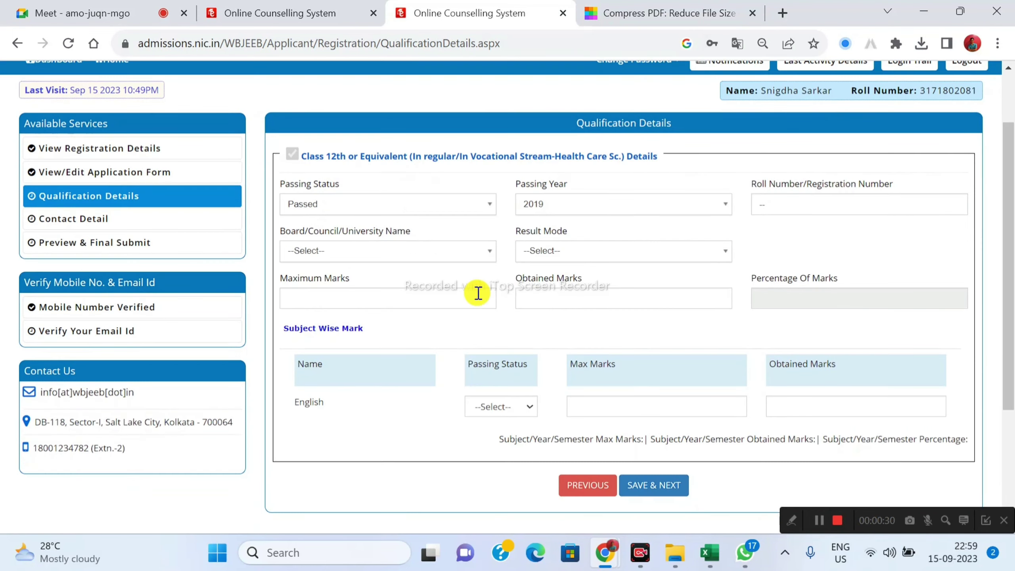
left_click(453, 206)
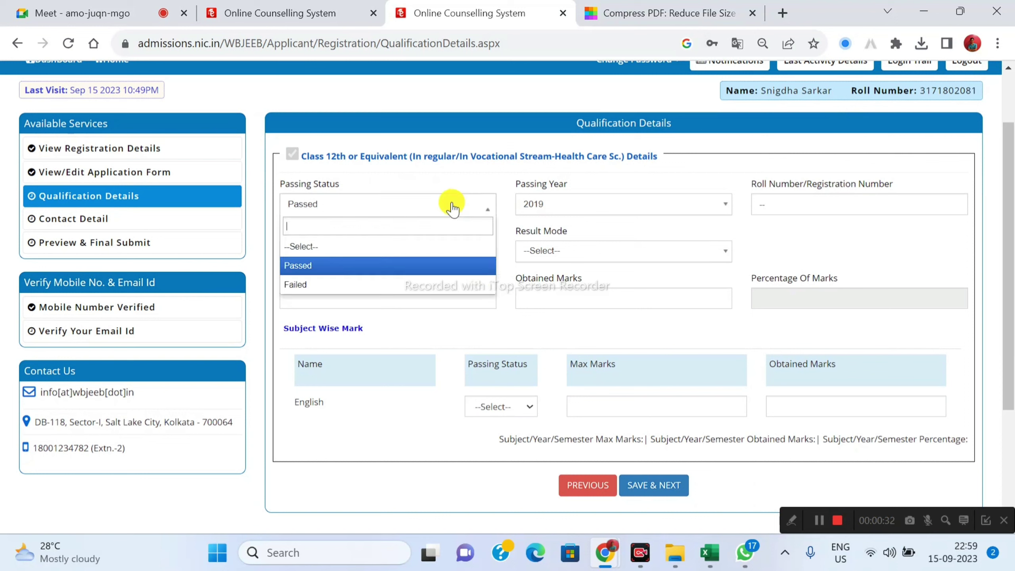
left_click(453, 206)
left_click(453, 206)
left_click(453, 206)
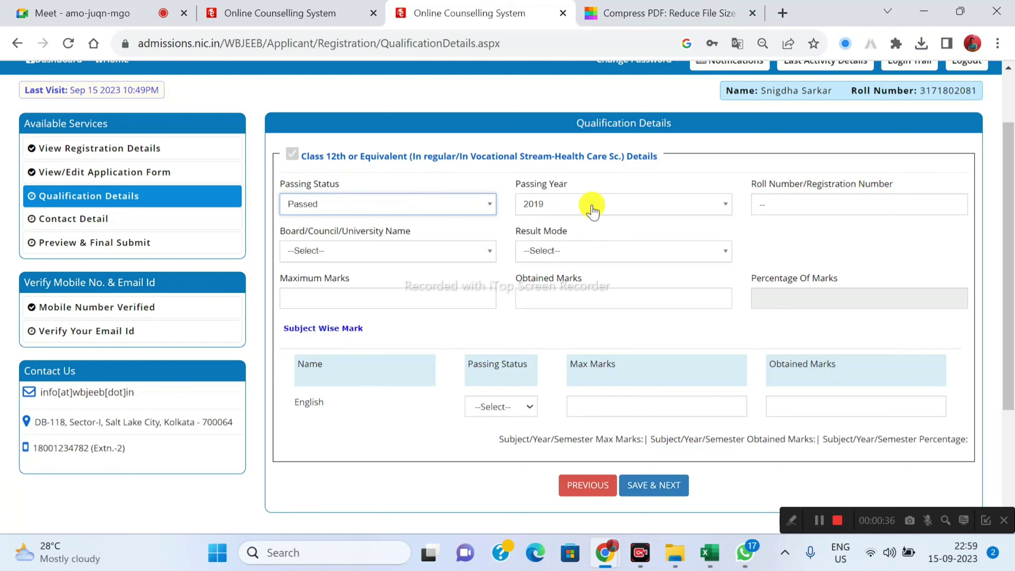
left_click(786, 203)
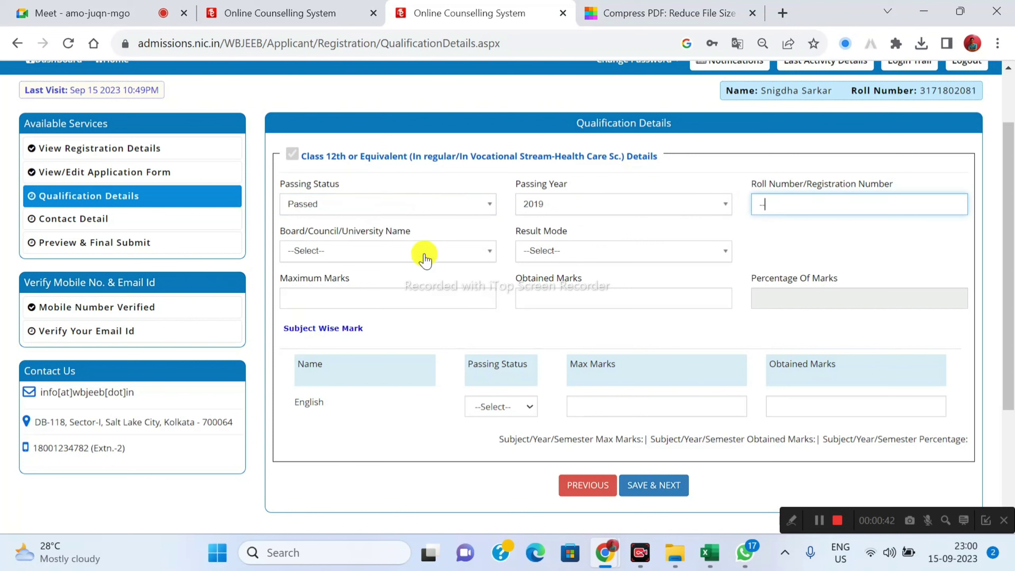
left_click(568, 256)
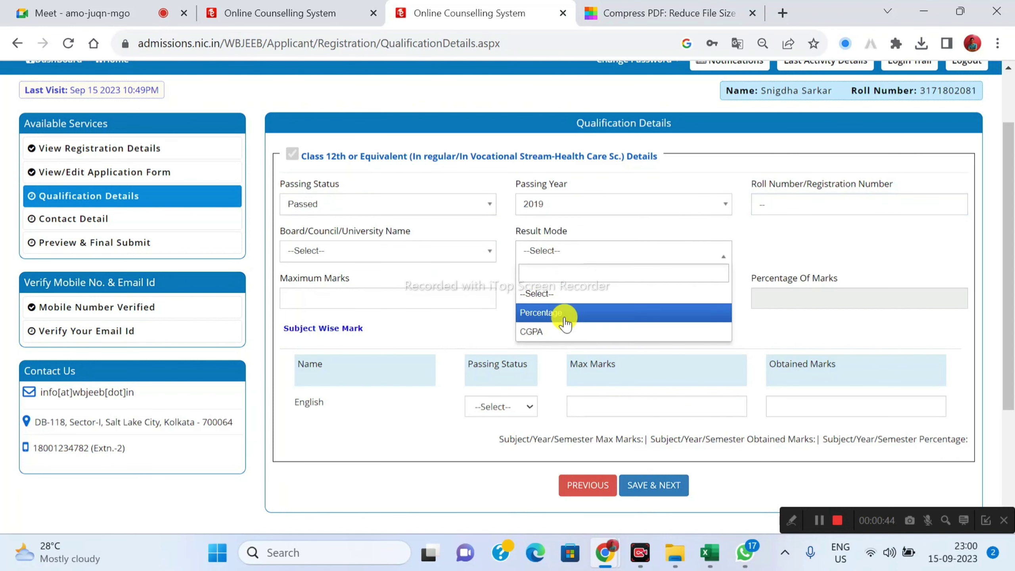
left_click(857, 237)
left_click(406, 300)
left_click(577, 296)
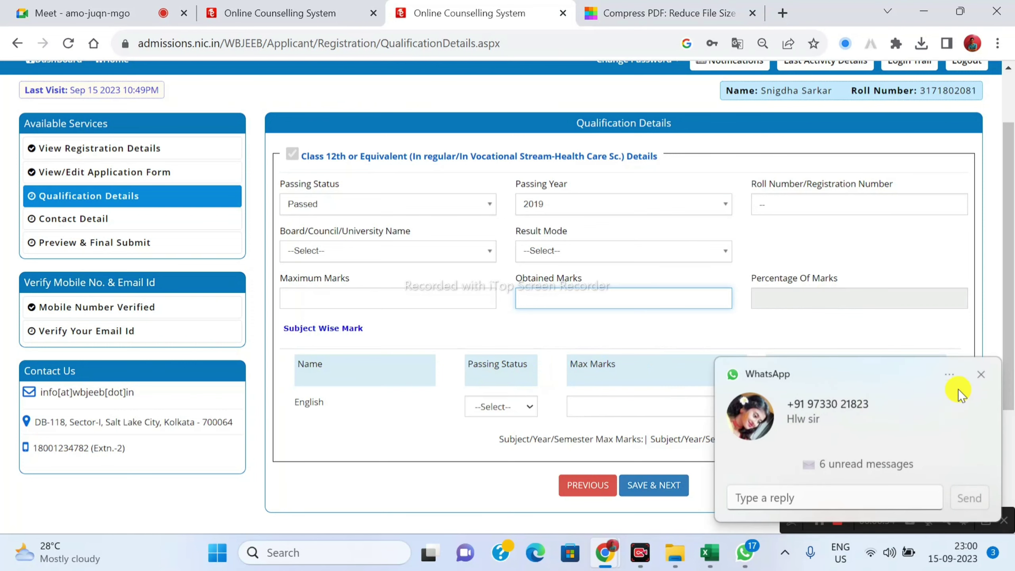
left_click(981, 375)
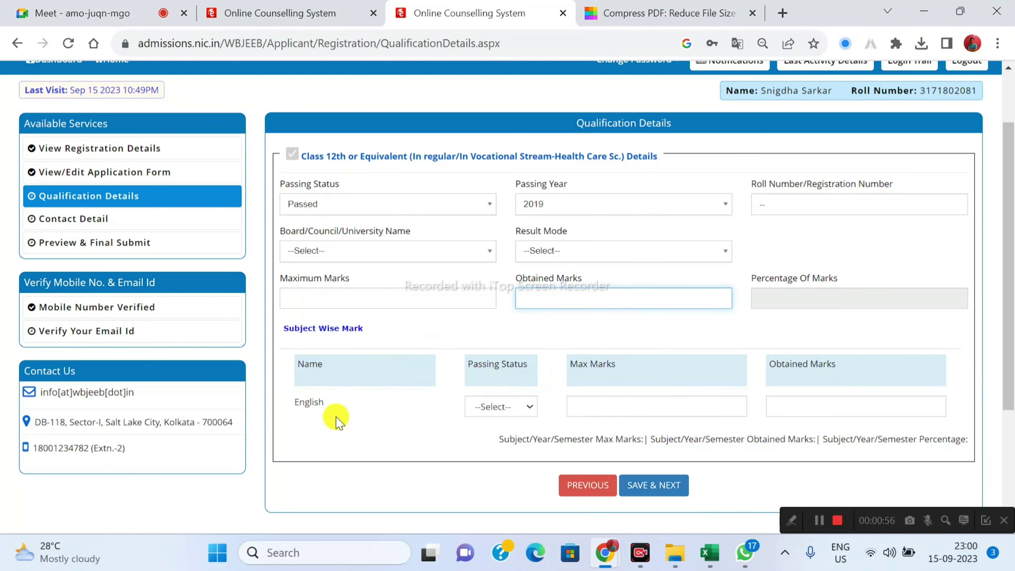
Set the English subject's passing status to Passed and review the rest of the qualification form.
left_click(506, 407)
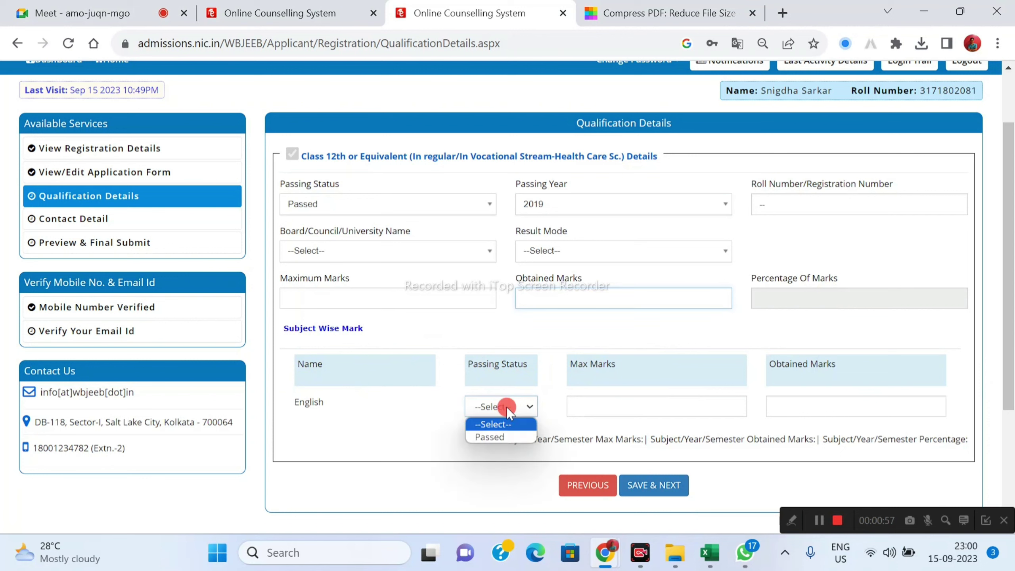
left_click(497, 434)
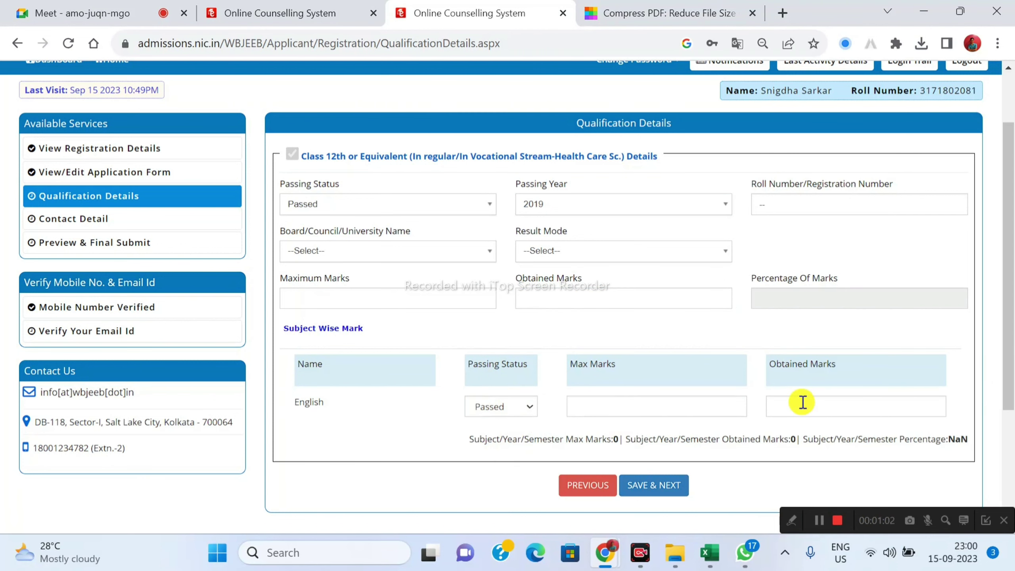
scroll(452, 355, "down", 2)
scroll(341, 332, "up", 2)
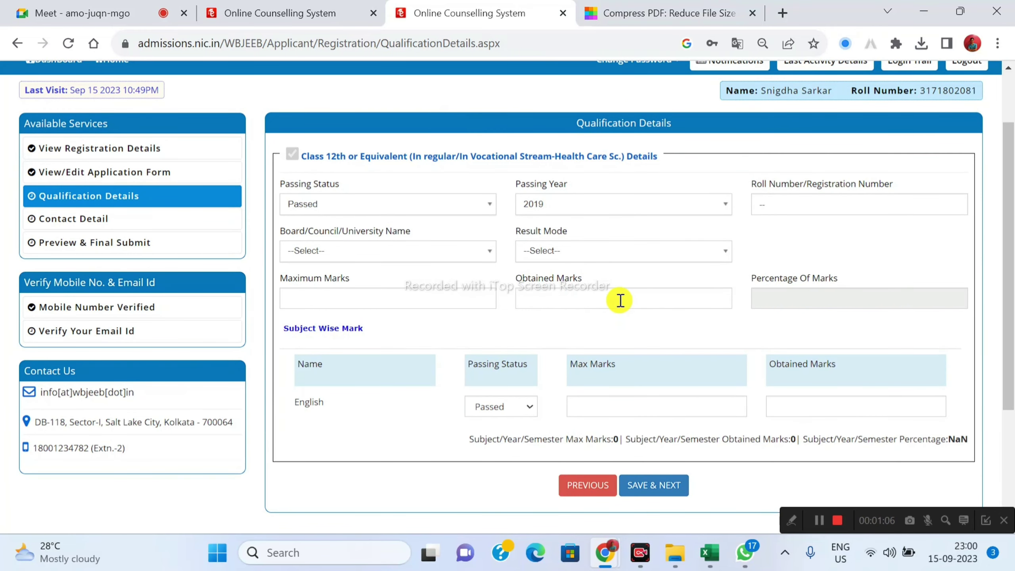
scroll(479, 293, "down", 2)
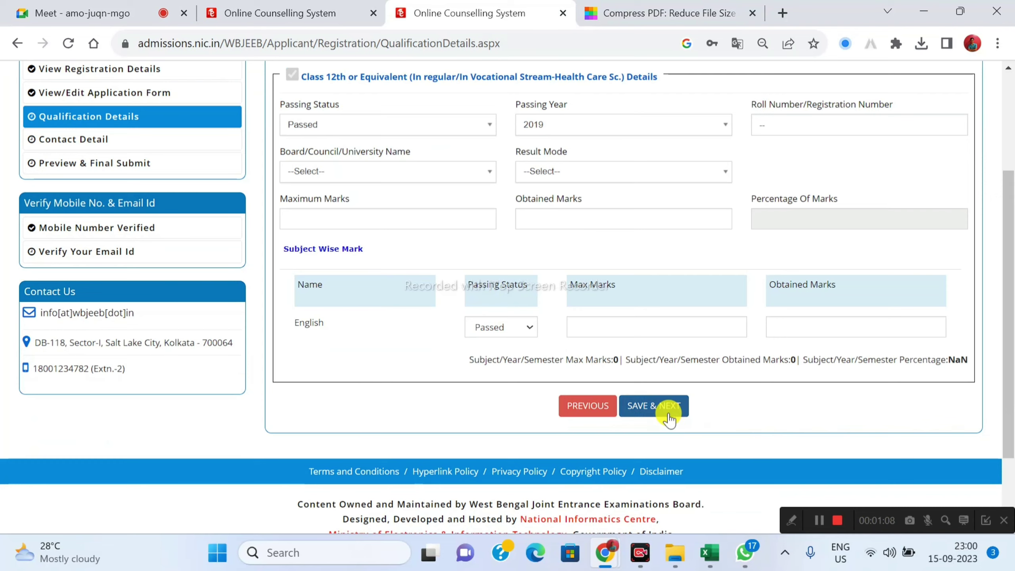
scroll(670, 416, "up", 2)
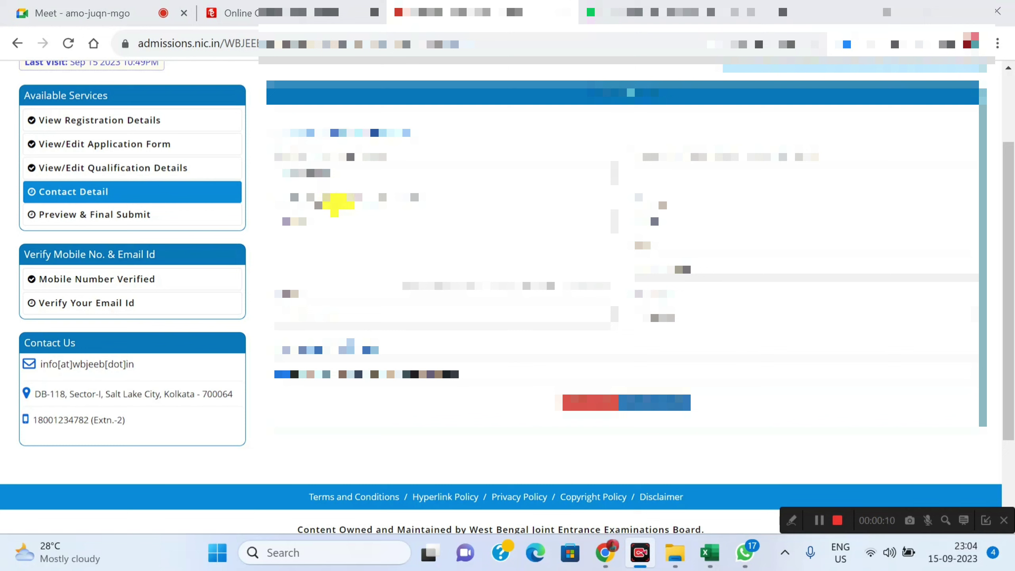
Toggle the separate address fields in the contact details on and off, then save the contact details and confirm the save.
left_click(284, 374)
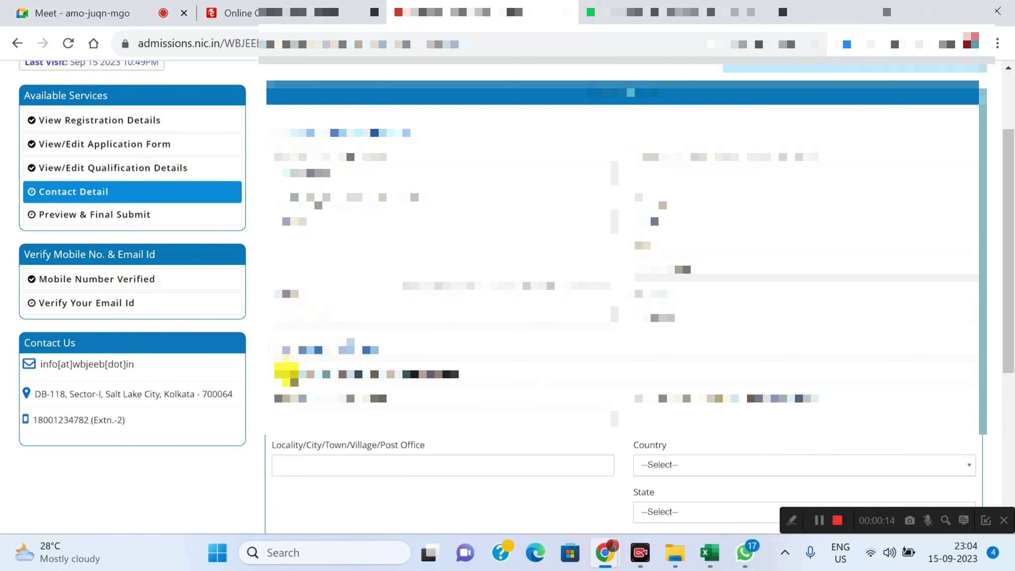
left_click(282, 374)
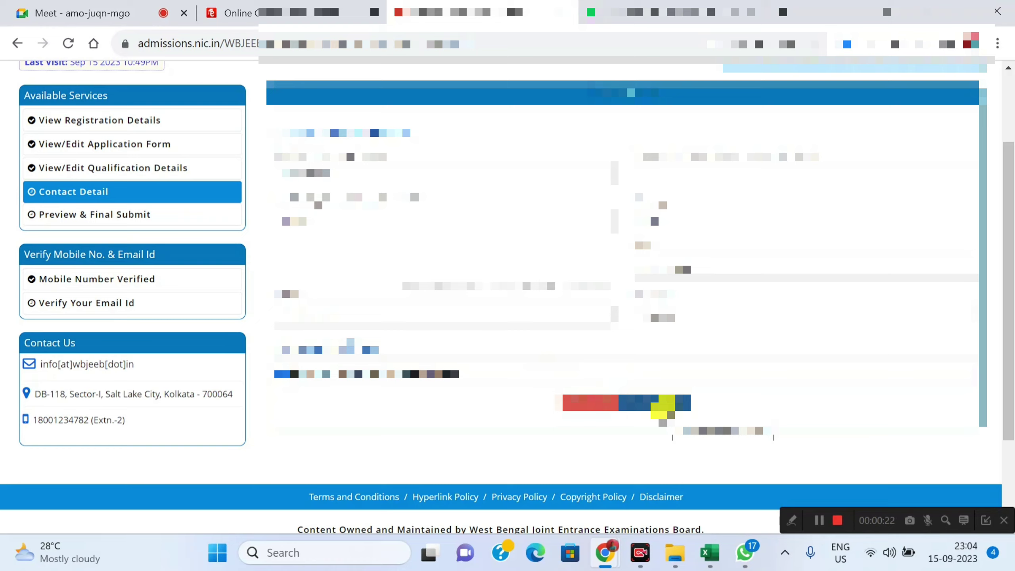
left_click(662, 405)
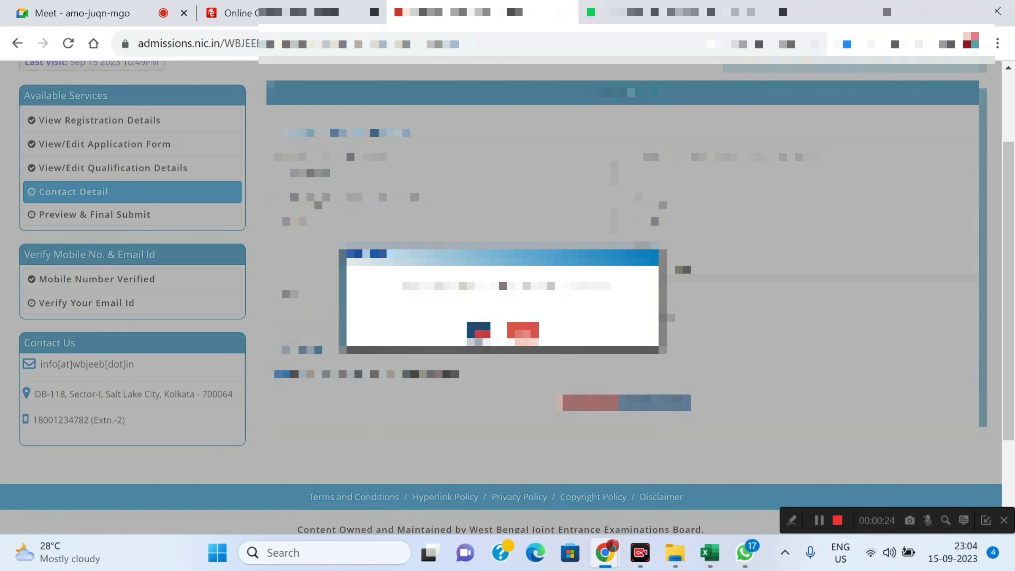
left_click(478, 332)
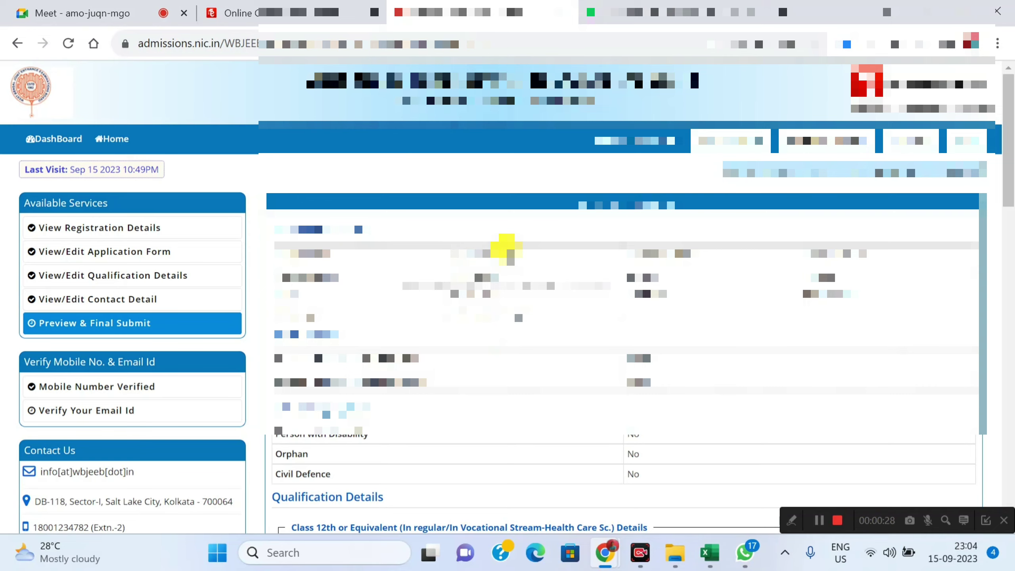
Review the personal, qualification, contact and declaration sections of the application preview before final submission.
scroll(504, 246, "down", 20)
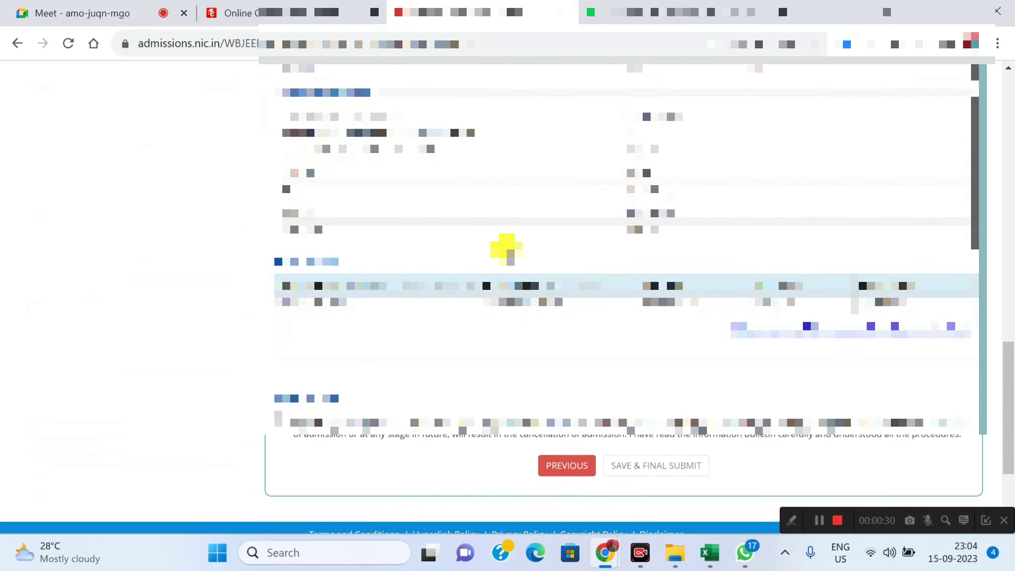
scroll(505, 246, "down", 4)
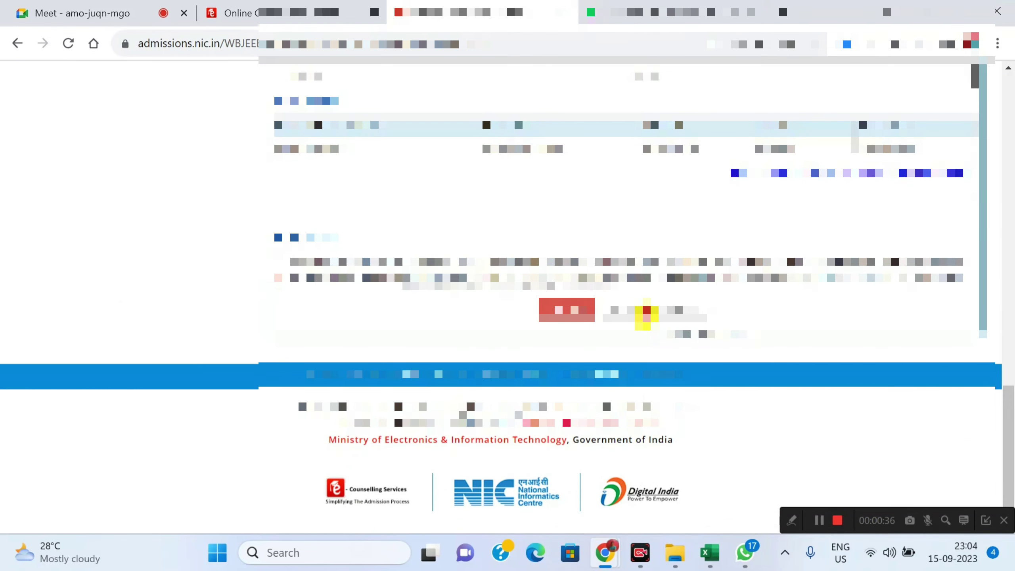
scroll(646, 315, "up", 2)
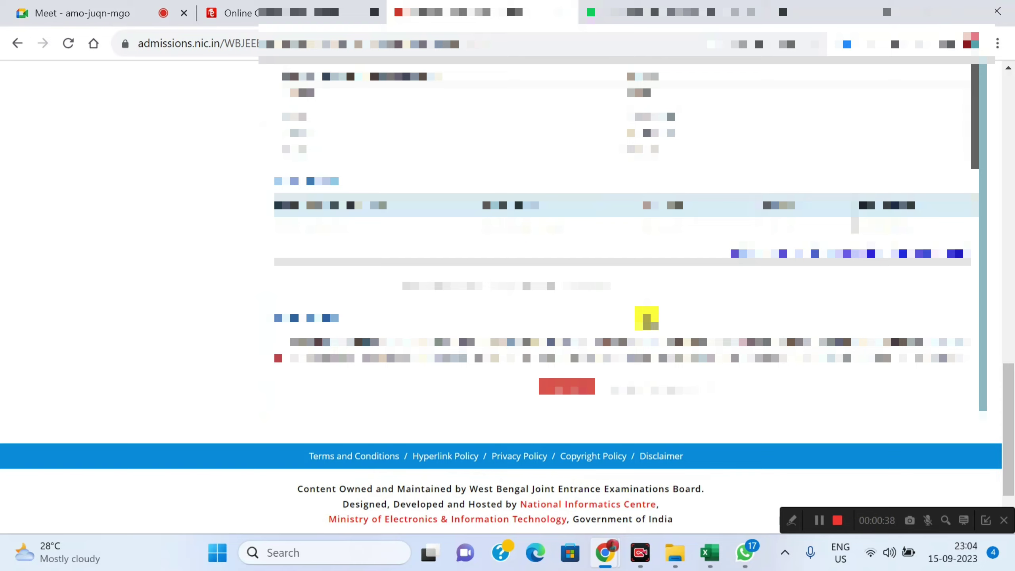
scroll(647, 318, "up", 15)
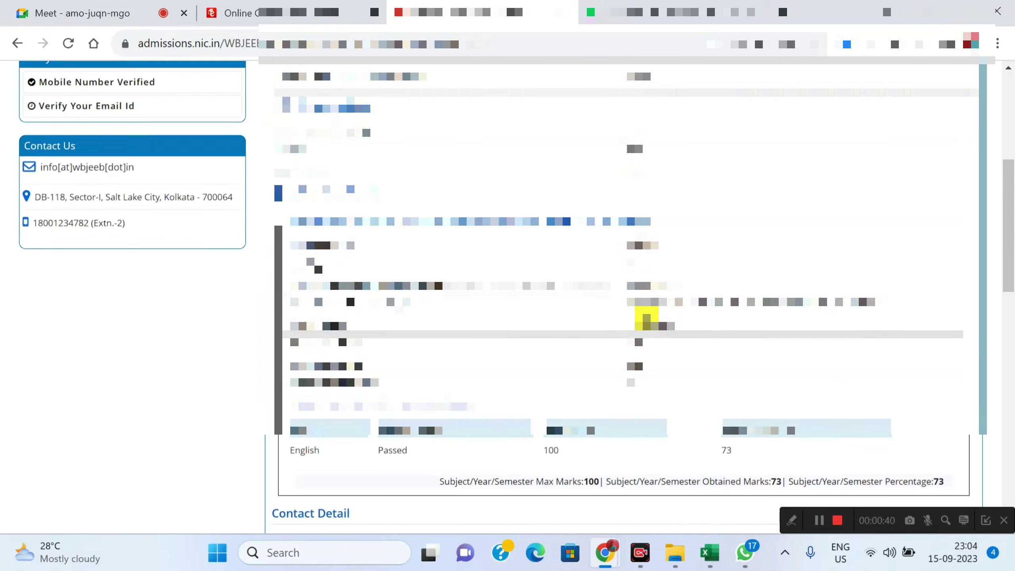
scroll(647, 318, "up", 10)
scroll(639, 227, "down", 15)
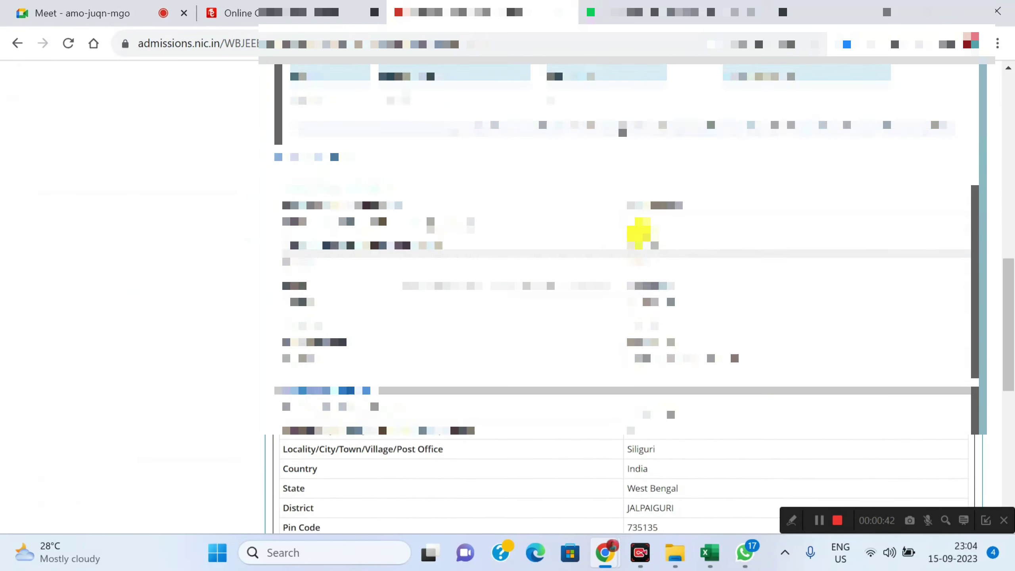
scroll(639, 232, "down", 10)
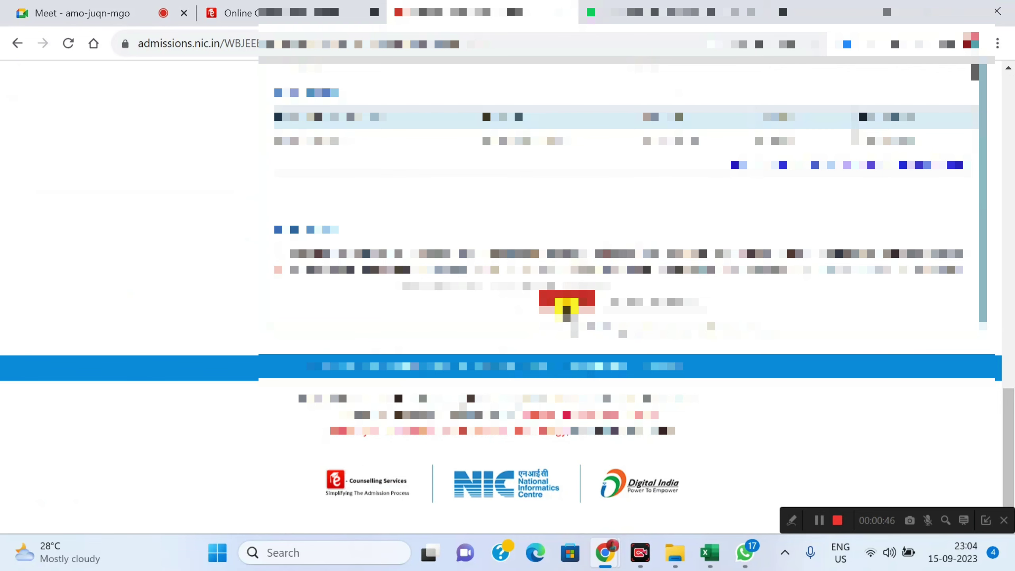
scroll(567, 310, "up", 20)
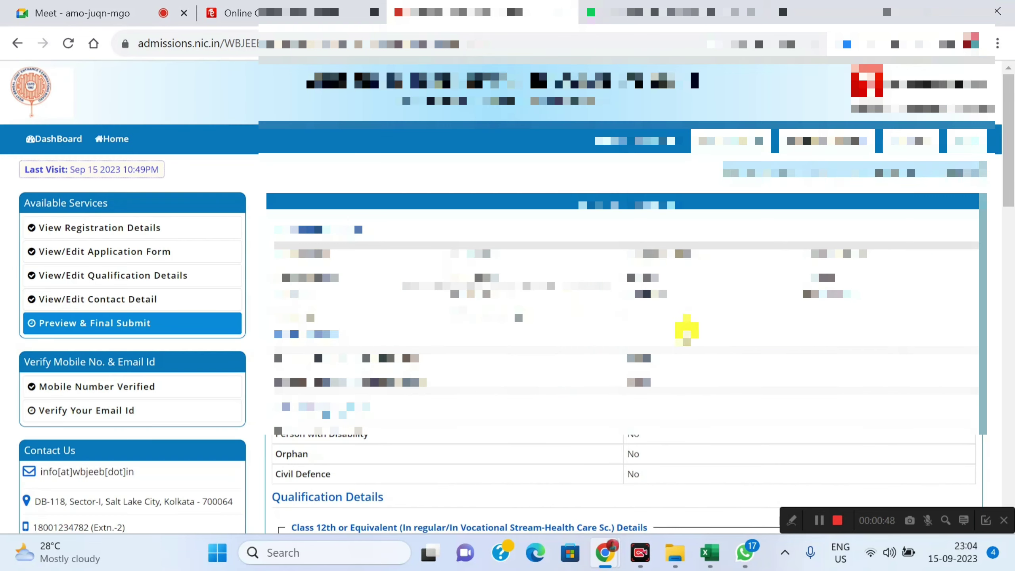
left_click(836, 522)
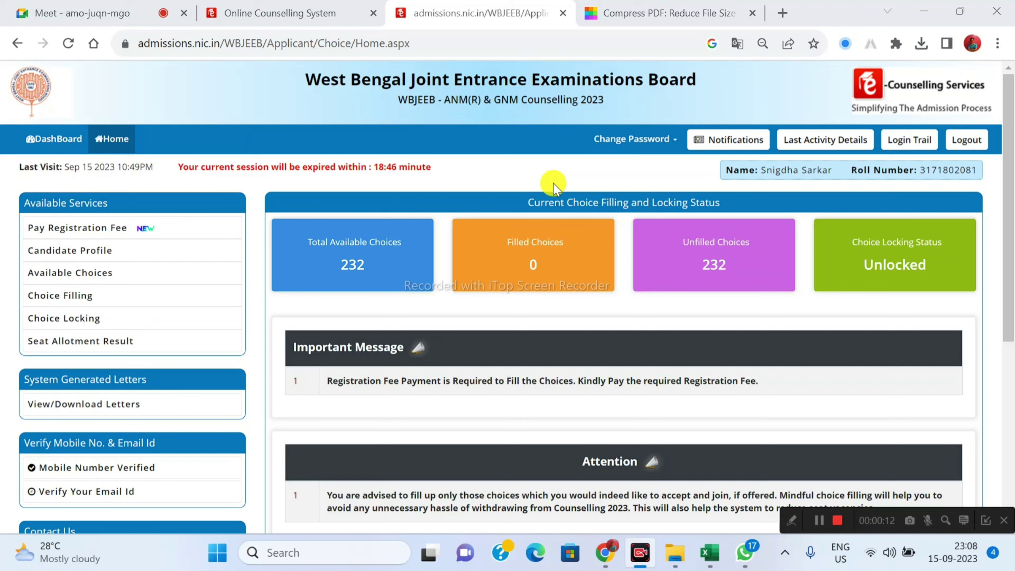
Open the registration fee payment, choose Online Payment as the mode, and proceed to the payment gateway.
left_click(115, 234)
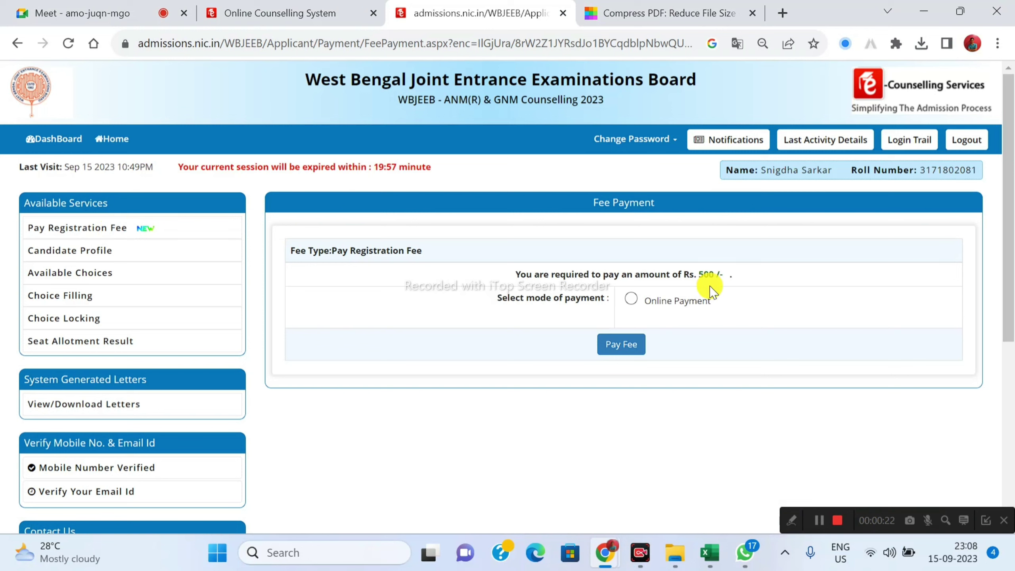
left_click(632, 299)
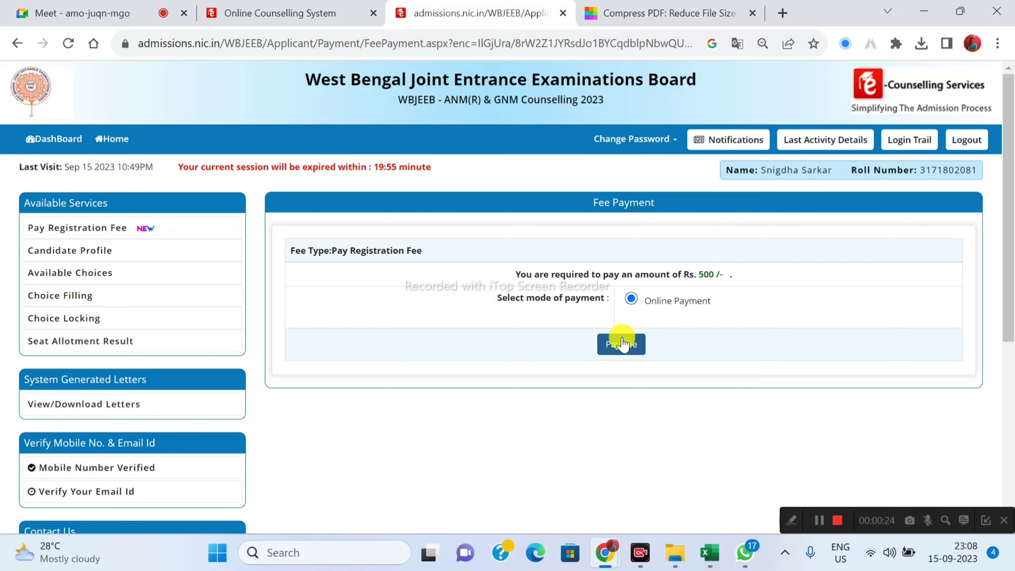
left_click(634, 344)
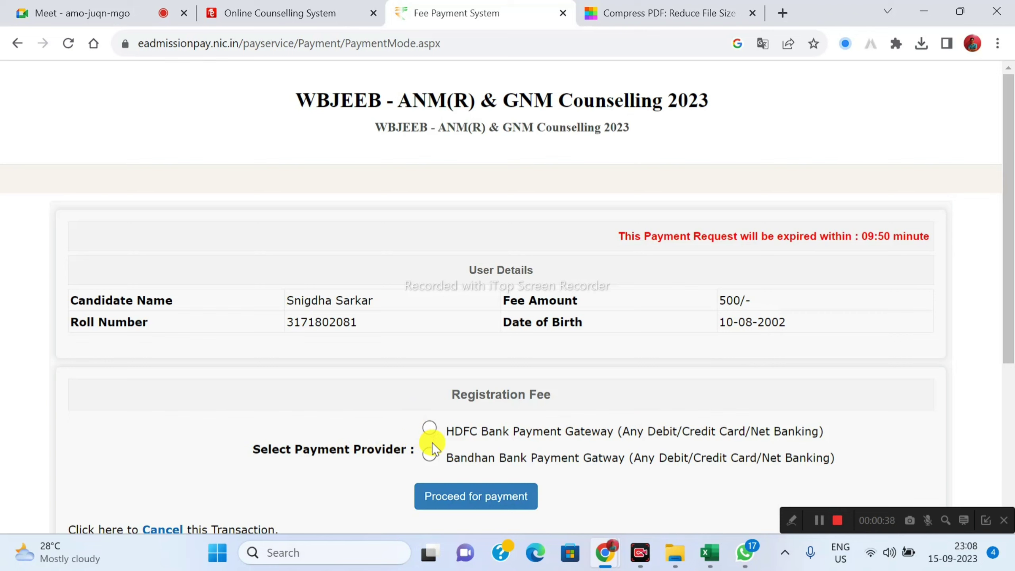
left_click(480, 498)
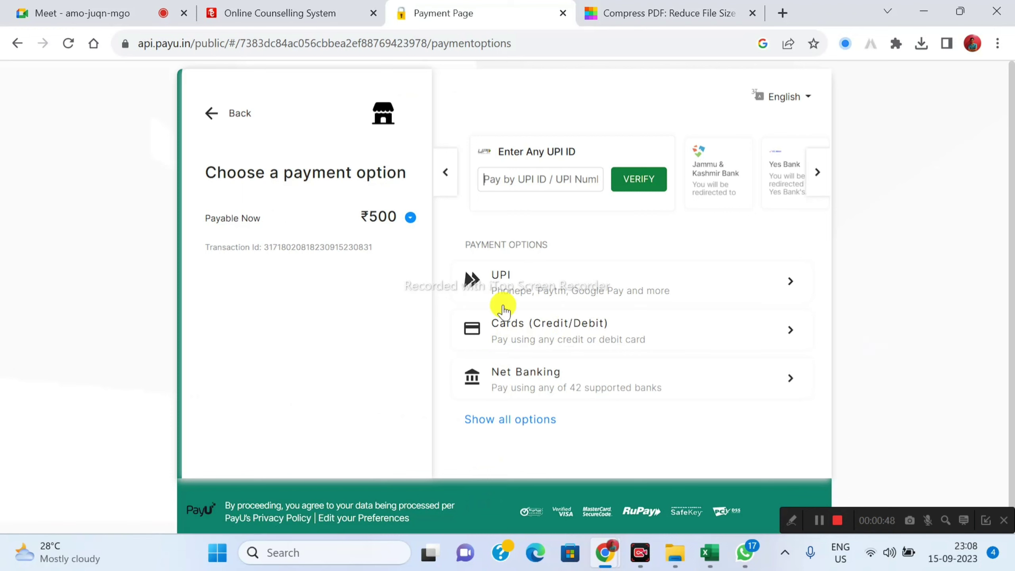
Pay the Rs. 500 registration fee by entering the payer's UPI ID, and return to the counselling home page.
left_click(515, 179)
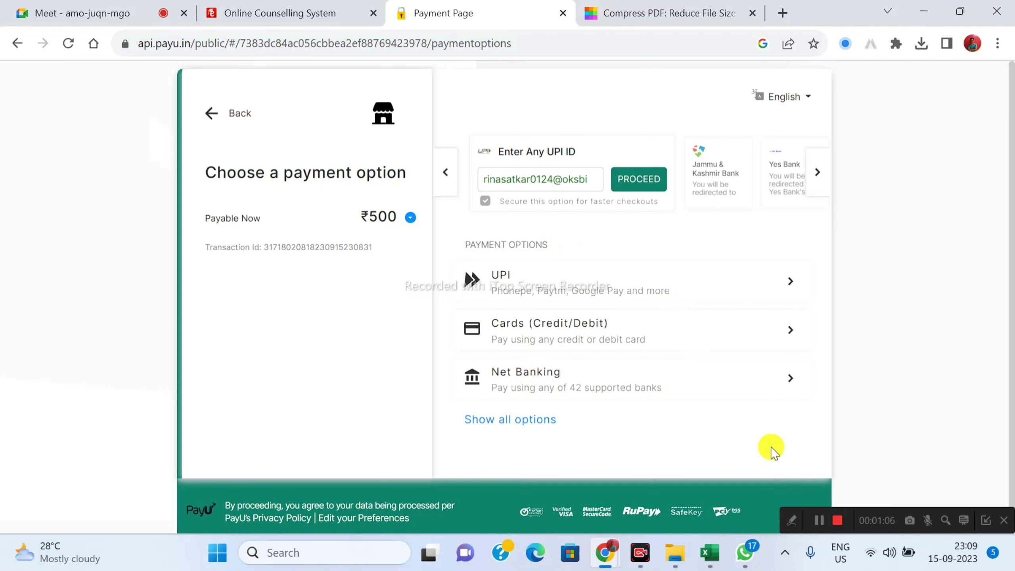
left_click(654, 183)
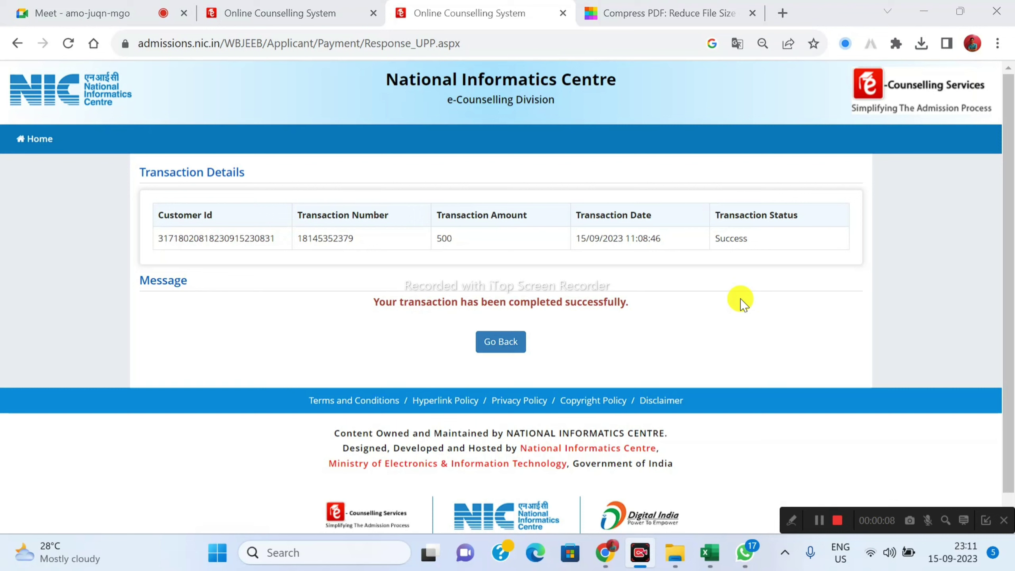
left_click(511, 345)
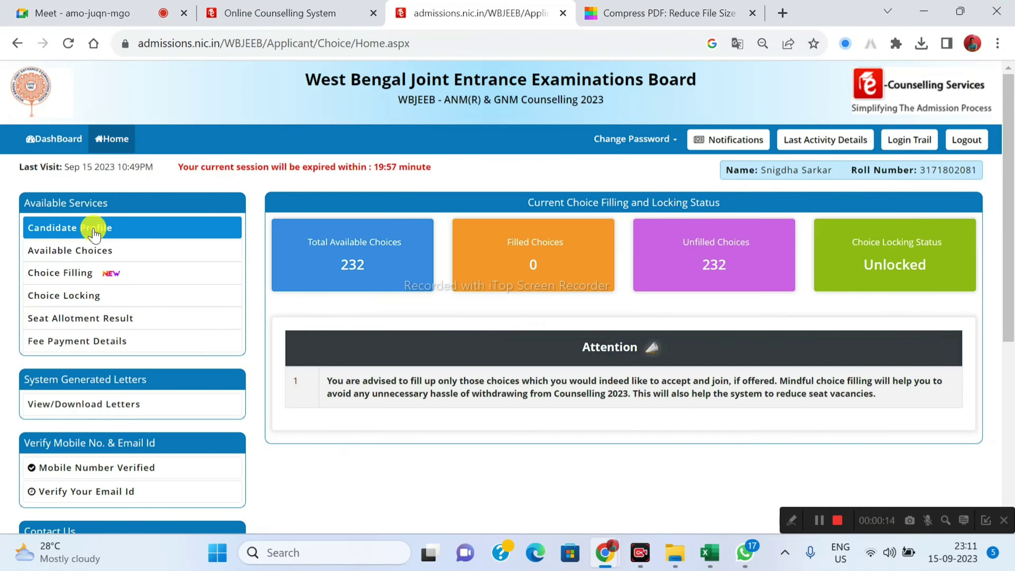
Open Choice Filling, replace the prefilled entry with the account password, and submit and confirm the authentication.
left_click(84, 276)
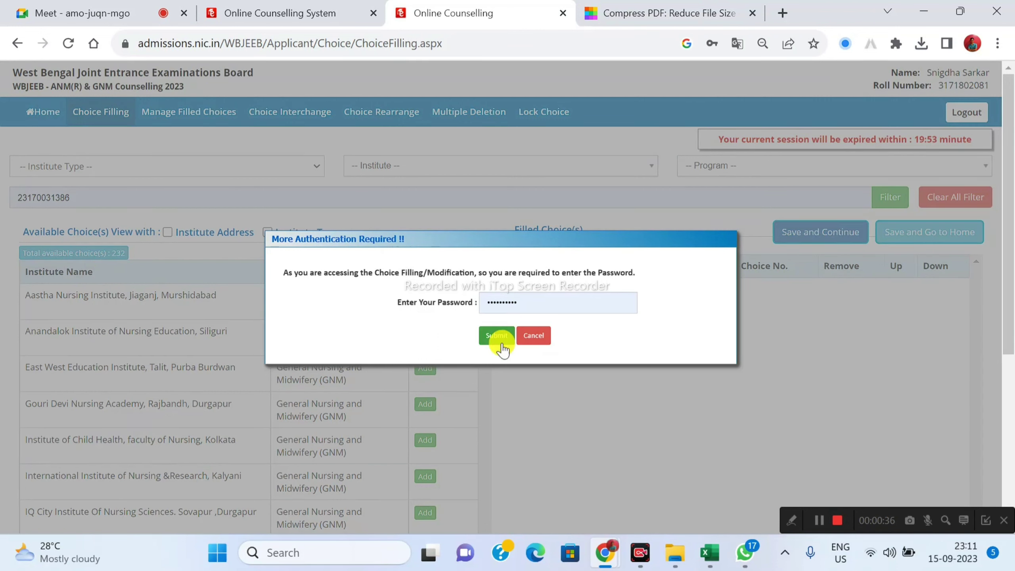
left_click_drag(528, 301, 438, 303)
key("BackSpace")
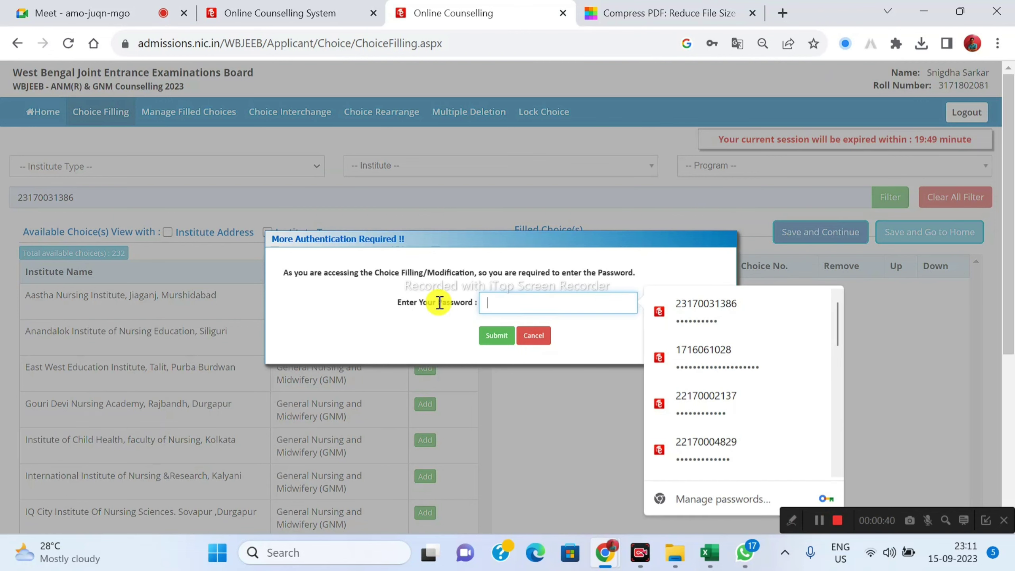
key("ctrl+v")
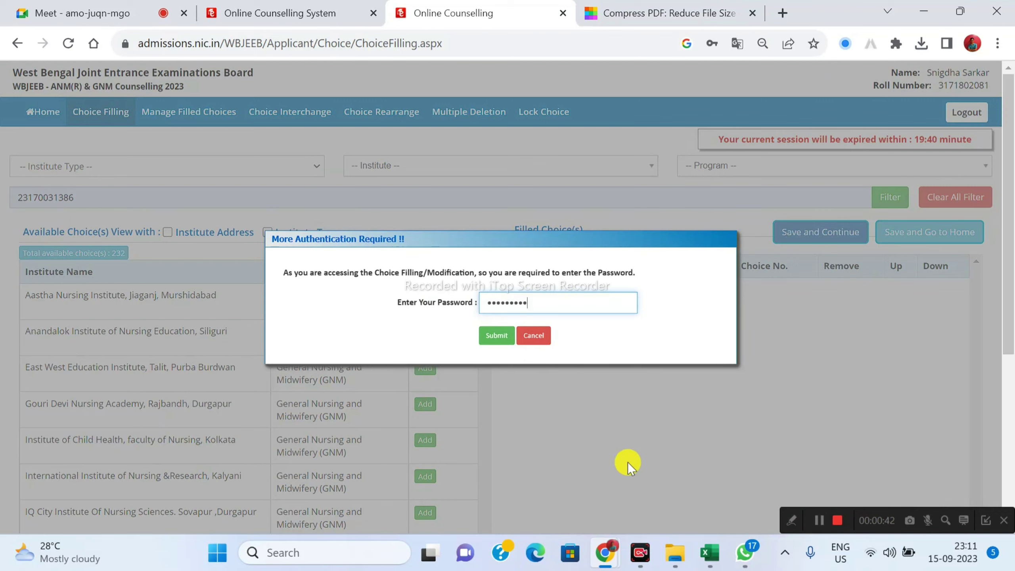
left_click(501, 338)
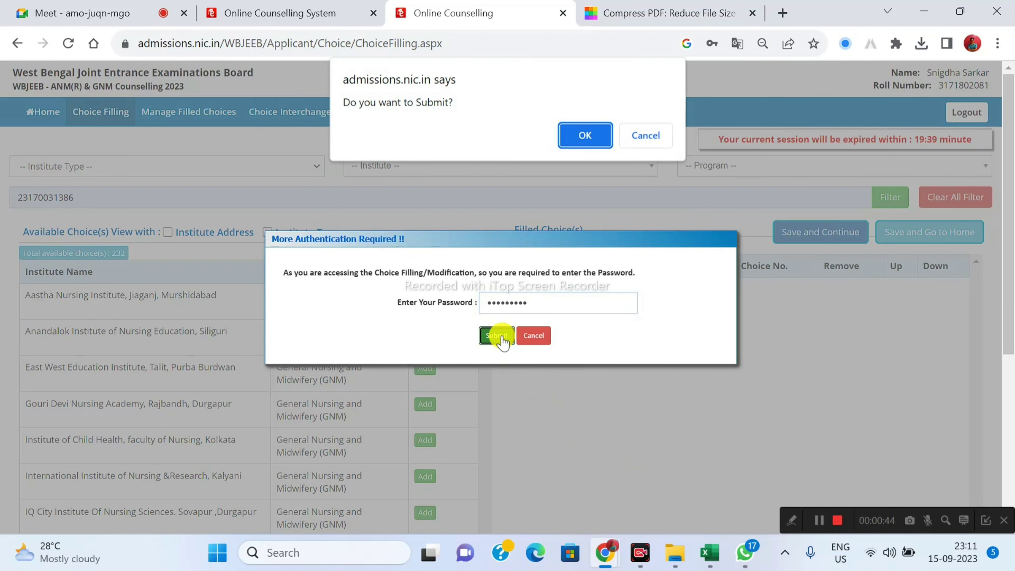
left_click(573, 132)
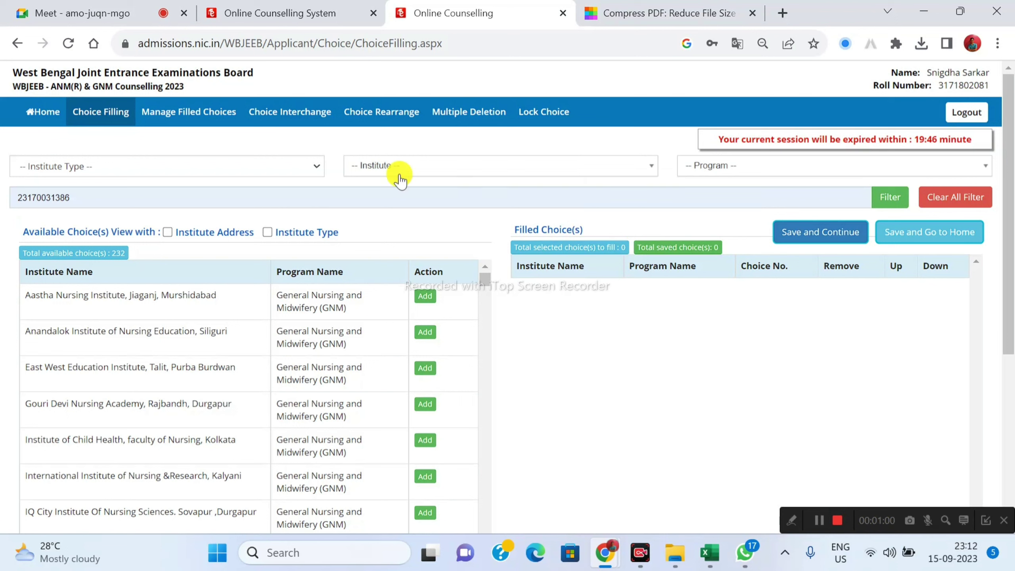
Filter the available choices by State Government institute type and the General Nursing and Midwifery (GNM) program.
left_click(173, 176)
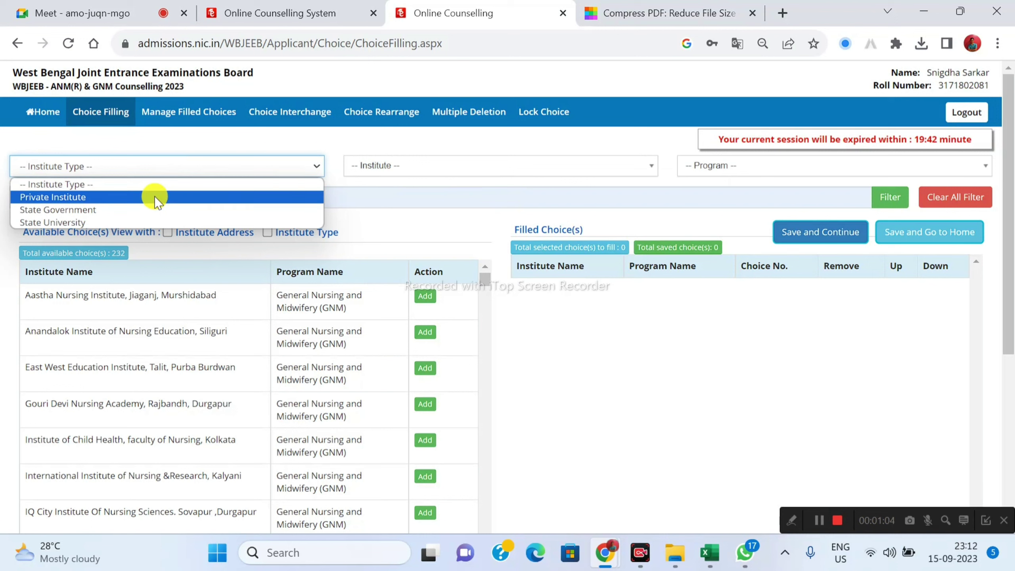
left_click(82, 216)
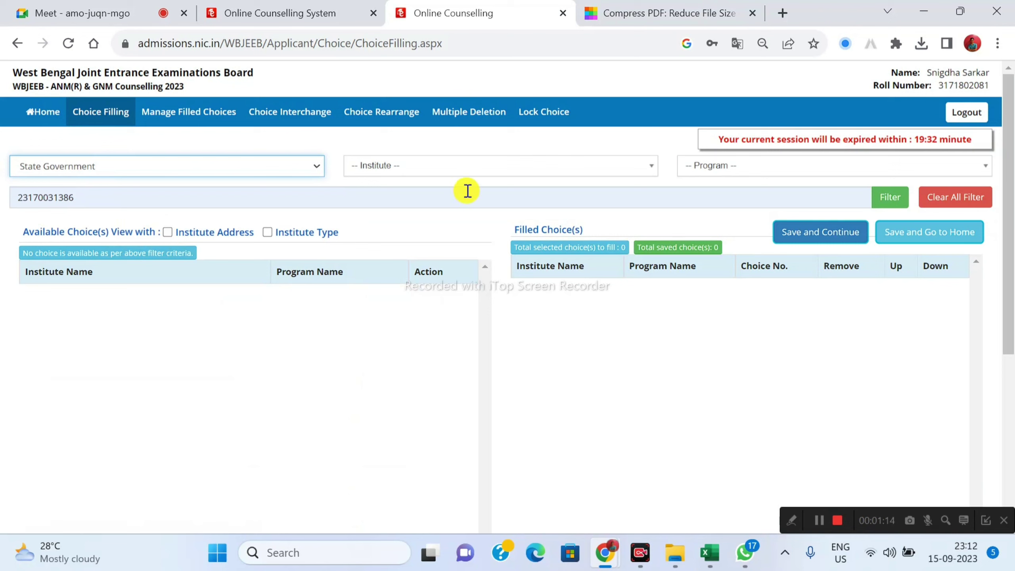
left_click(714, 165)
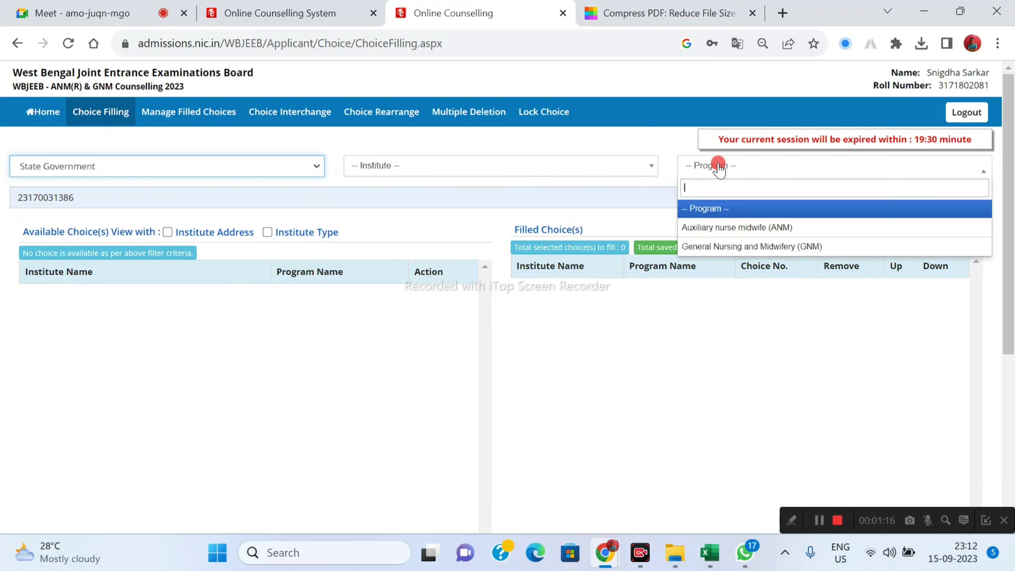
left_click(784, 248)
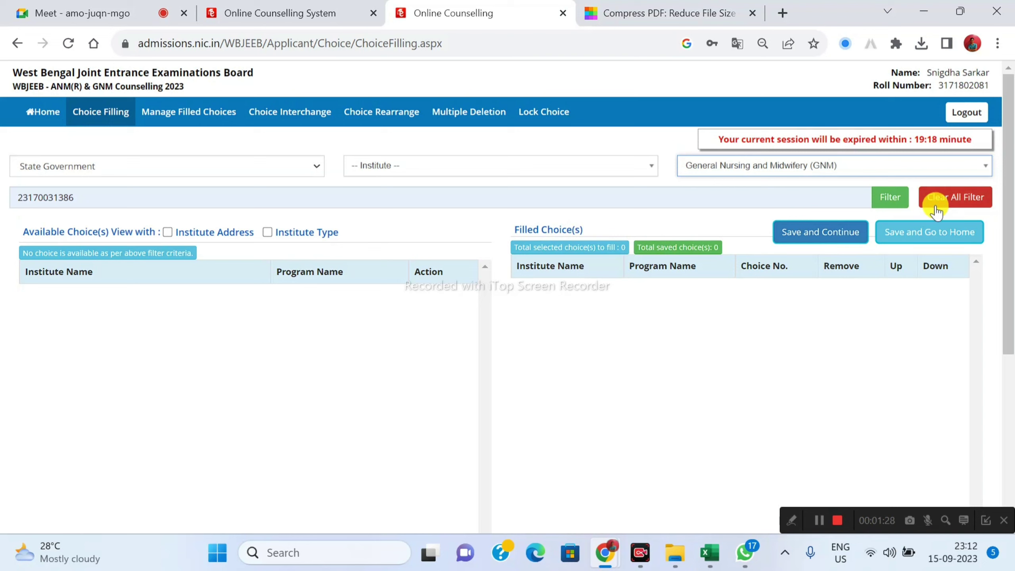
Include Institute Type and Institute Address in the available choices view and apply the filter.
left_click(266, 233)
left_click(167, 233)
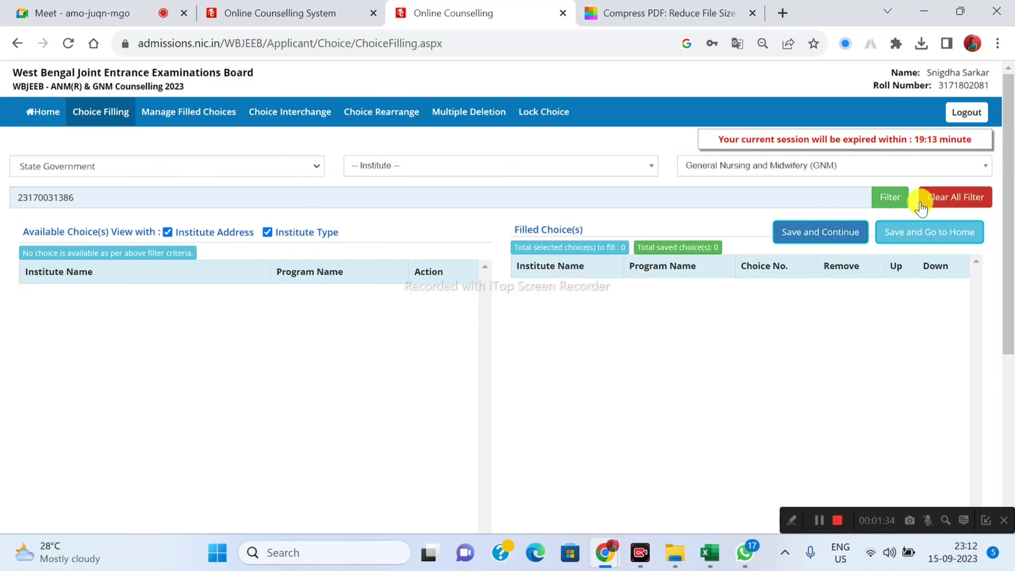
left_click(896, 199)
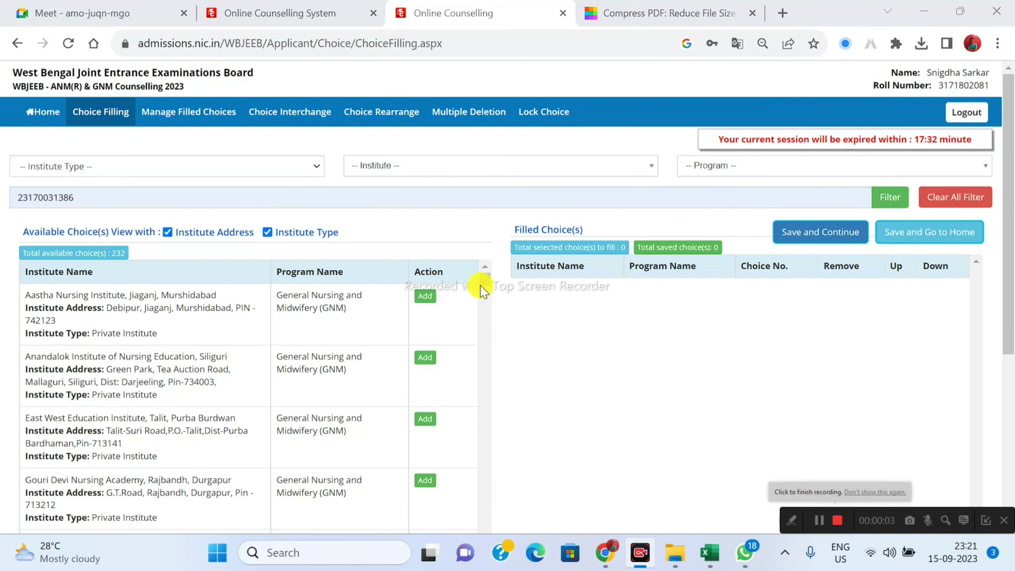
Examine the options offered by the institute type, institute and program filters without choosing any.
left_click(221, 171)
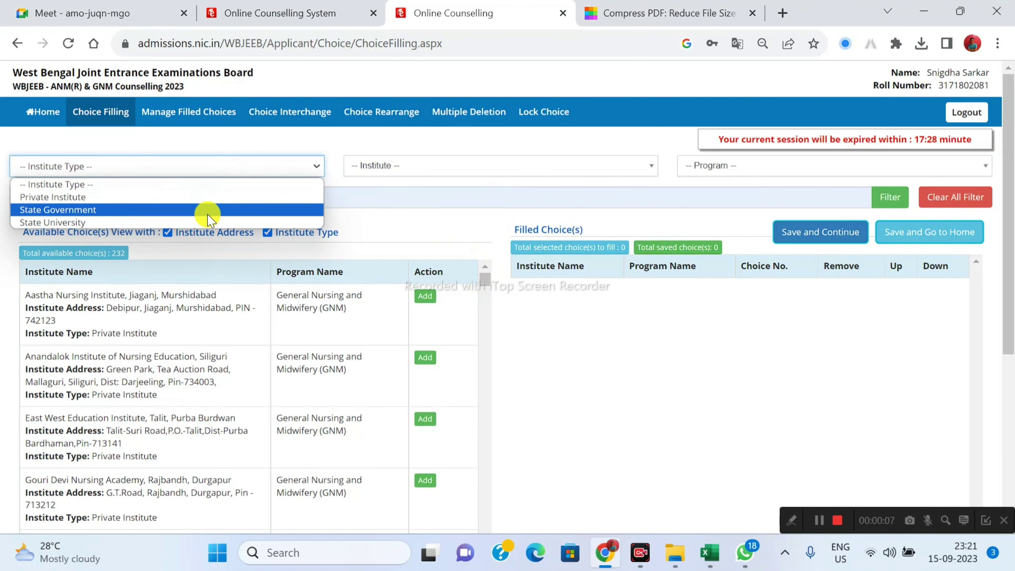
left_click(415, 166)
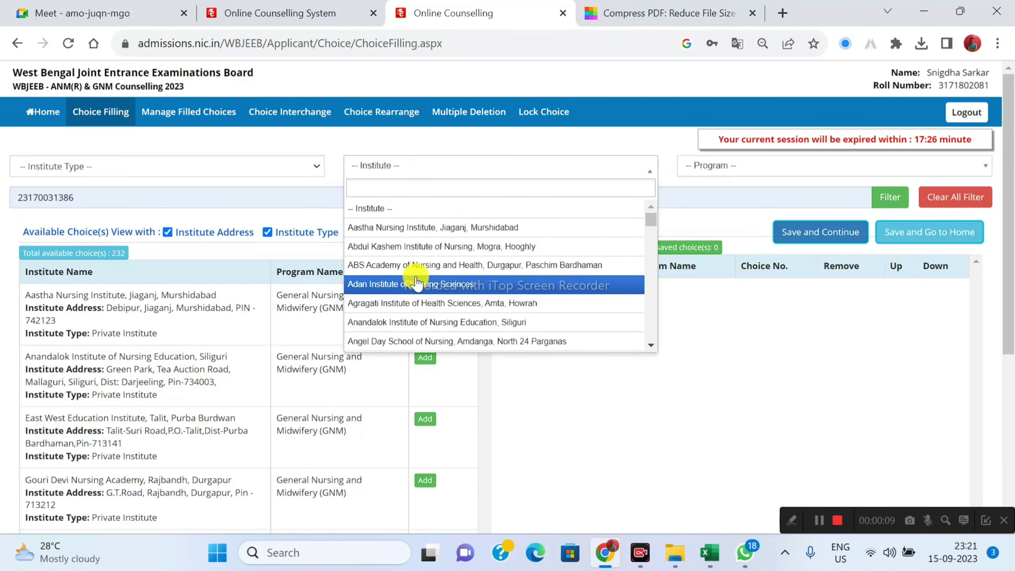
scroll(707, 318, "down", 5)
scroll(679, 314, "up", 5)
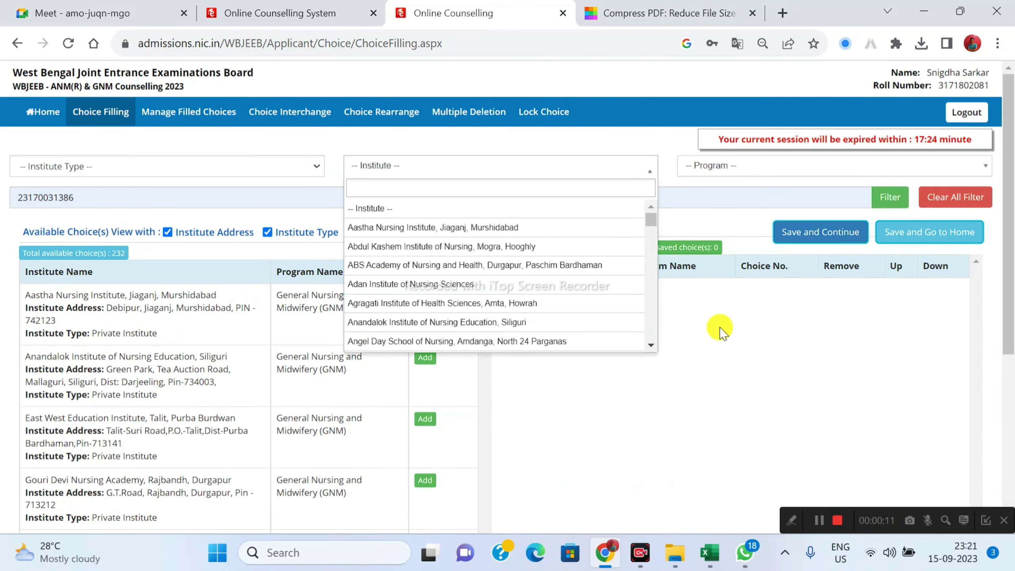
left_click(734, 249)
left_click(712, 165)
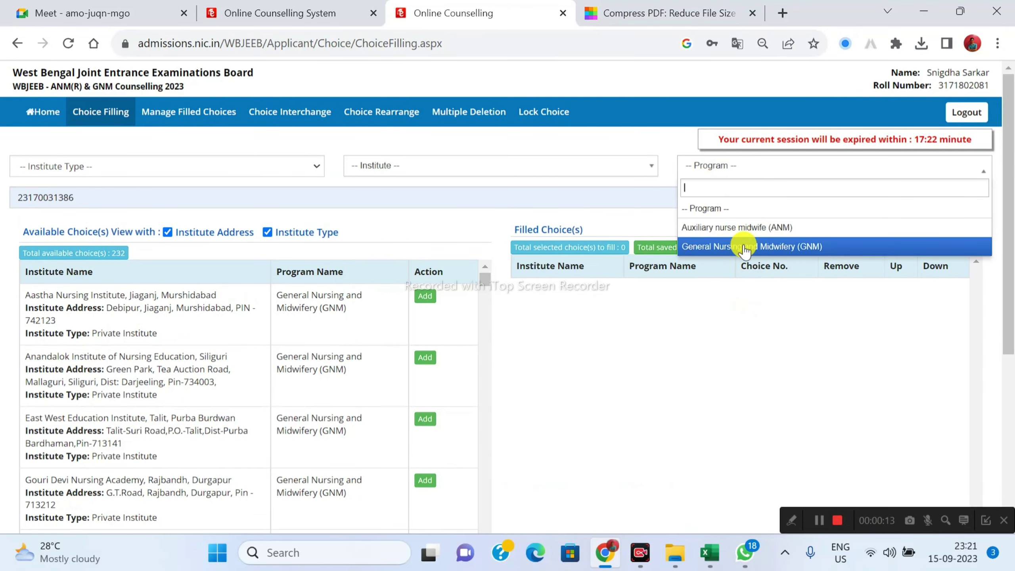
left_click(630, 346)
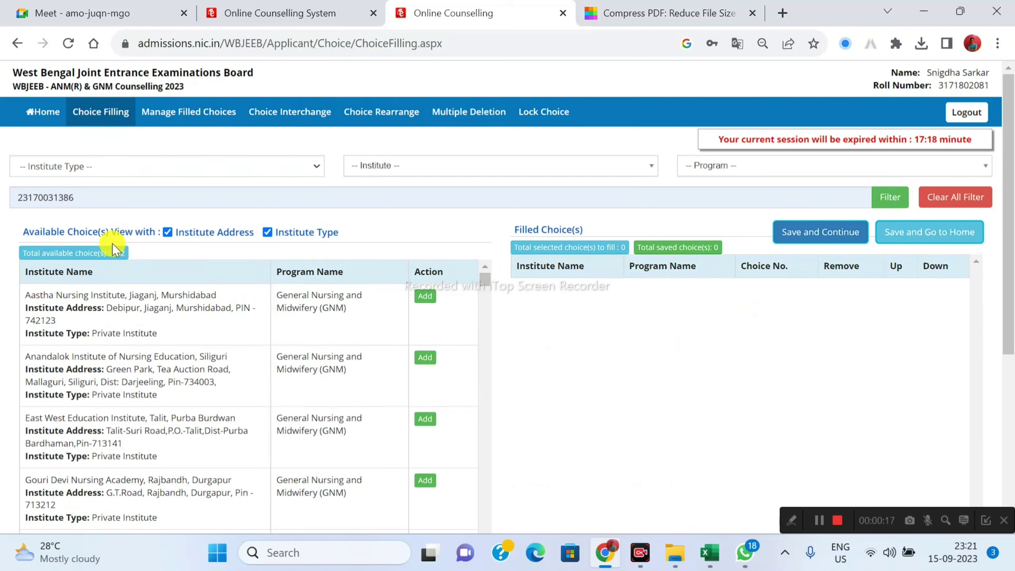
Hide the institute addresses in the available choices view and look through the listed institutes and programs.
left_click(167, 233)
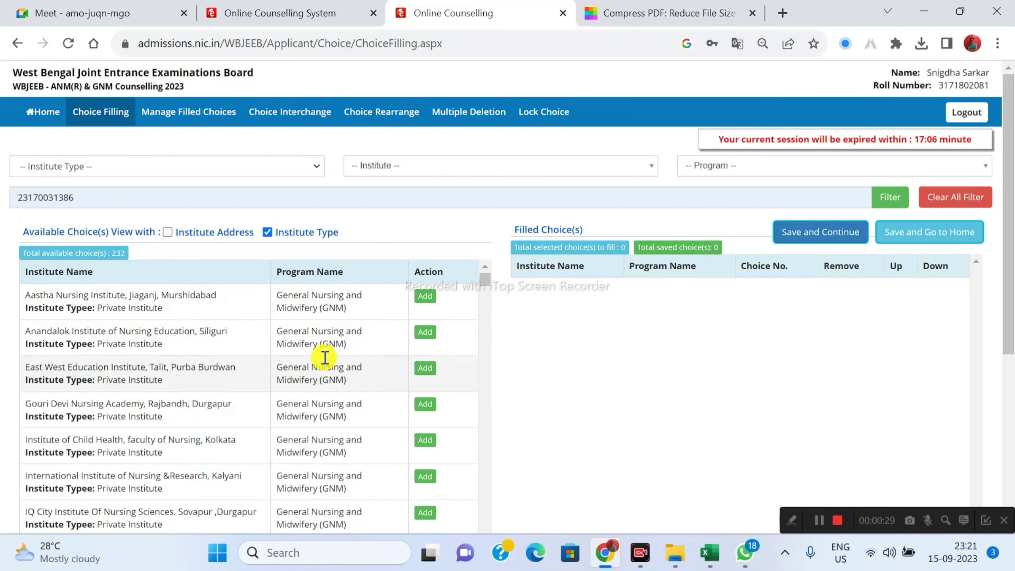
scroll(325, 361, "down", 8)
scroll(325, 370, "down", 2)
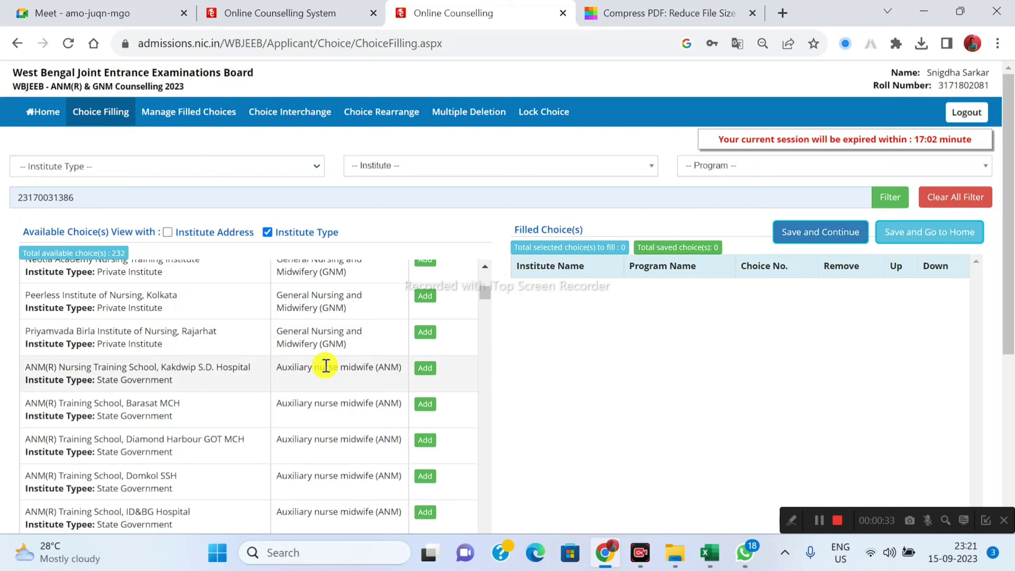
scroll(326, 366, "up", 10)
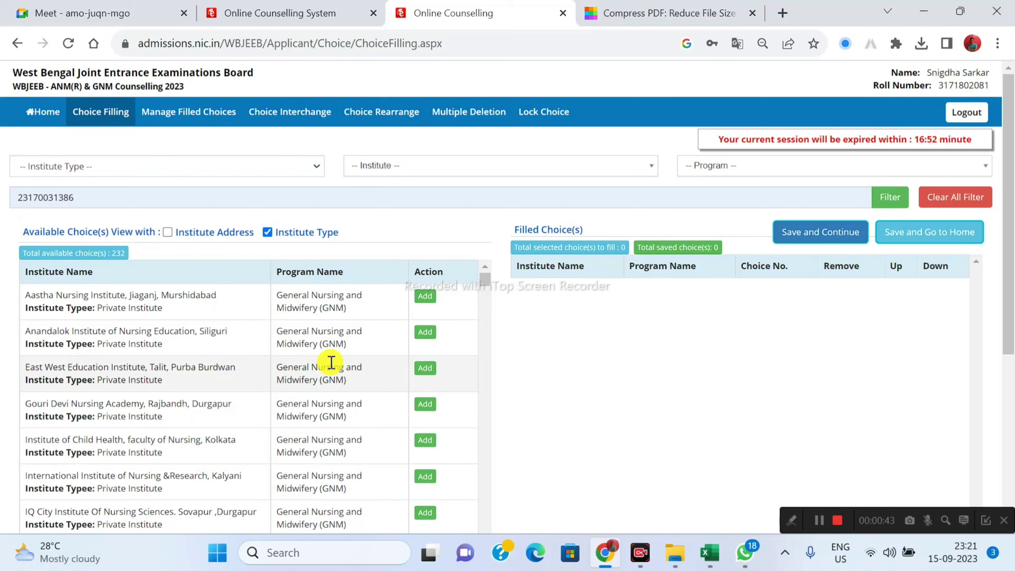
Add ANM(R) Training School, ID&BG Hospital to the filled choices and remove it again, confirming the removal.
scroll(410, 361, "down", 5)
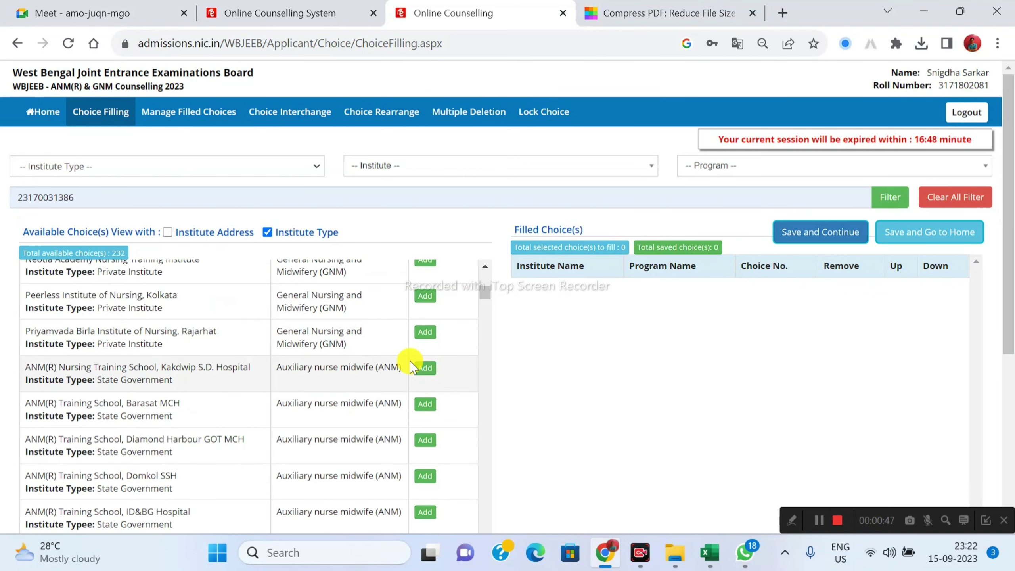
scroll(412, 366, "down", 4)
left_click(424, 353)
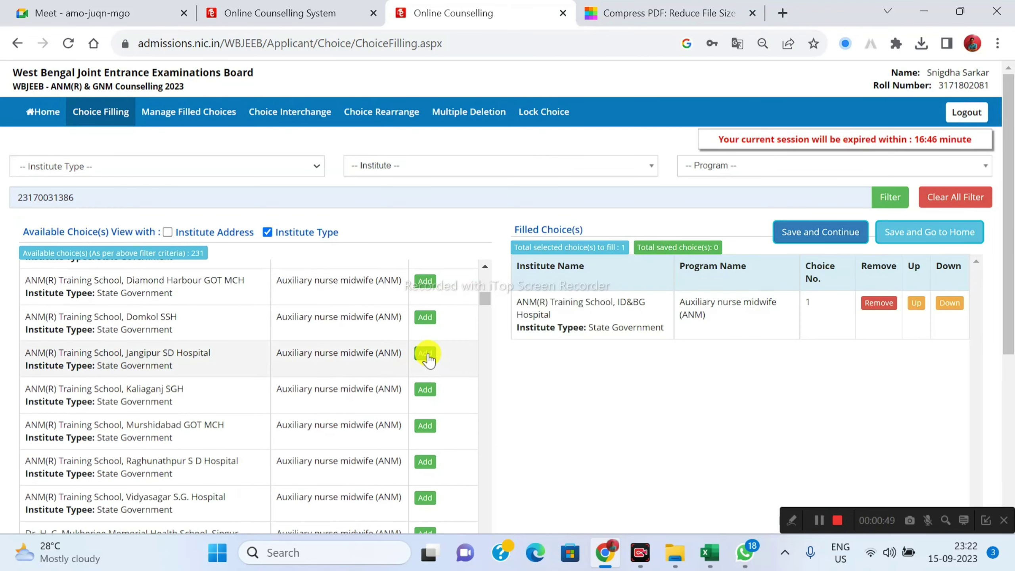
left_click(880, 303)
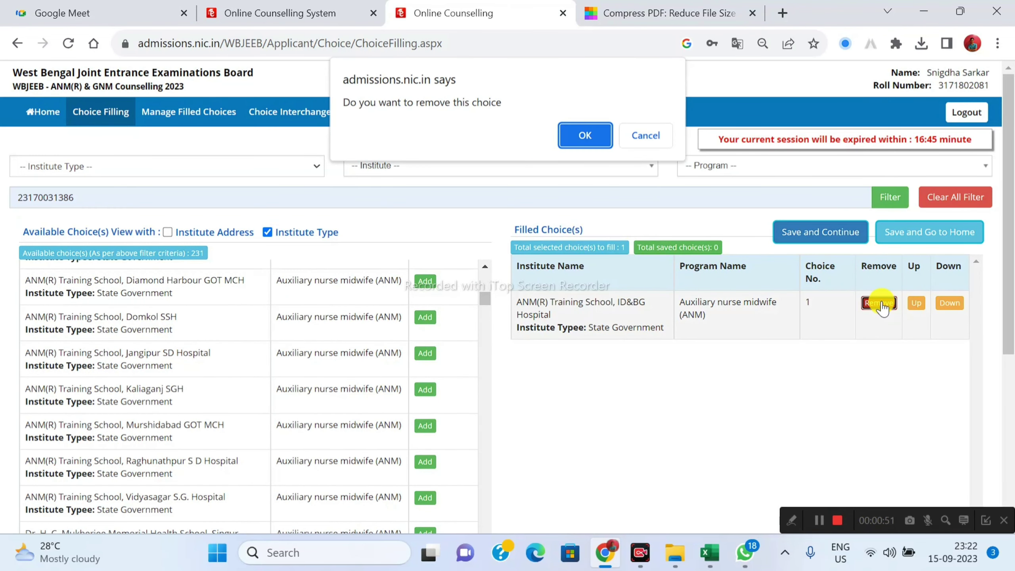
left_click(577, 132)
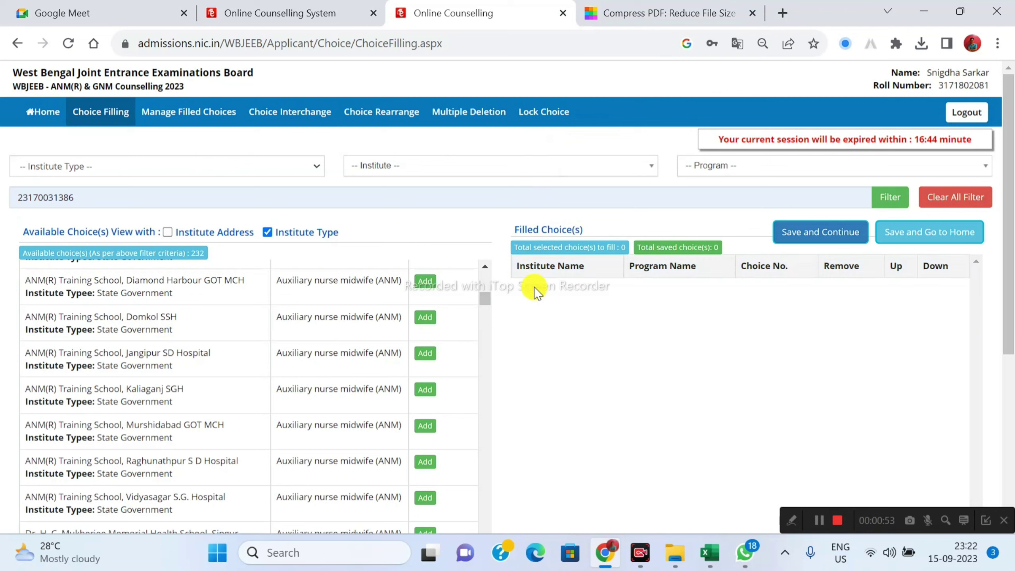
Add the Kaliaganj SGH, Raghunathpur S D Hospital and Singur health school ANM choices, and move the Singur school to choice 1.
left_click(425, 390)
left_click(426, 425)
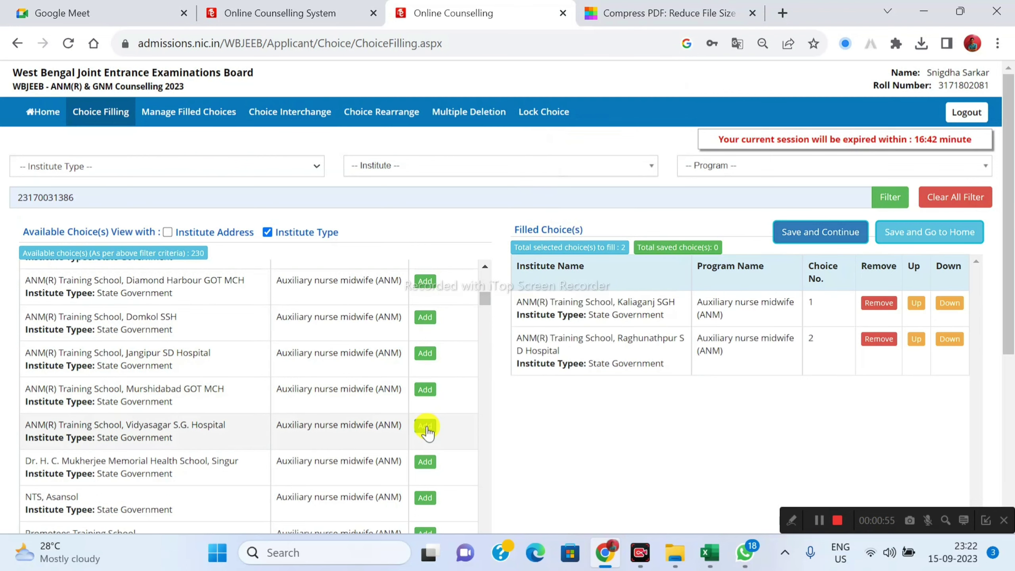
left_click(425, 462)
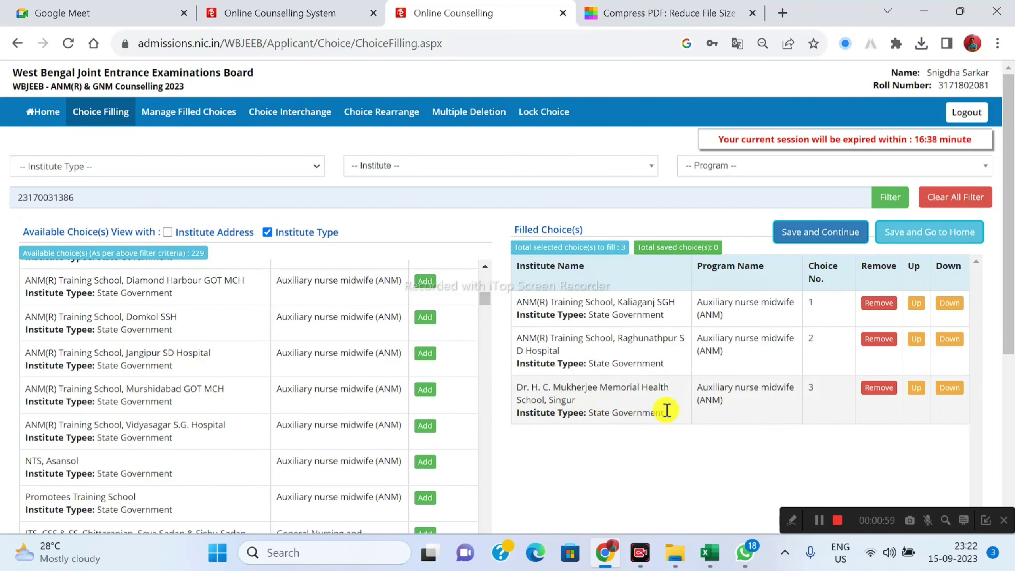
left_click(916, 388)
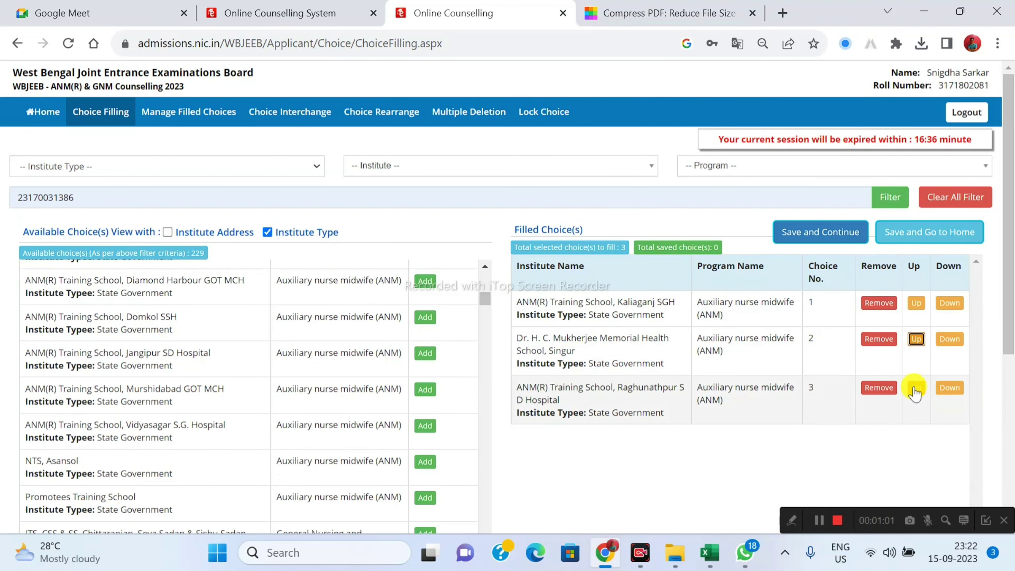
left_click(917, 340)
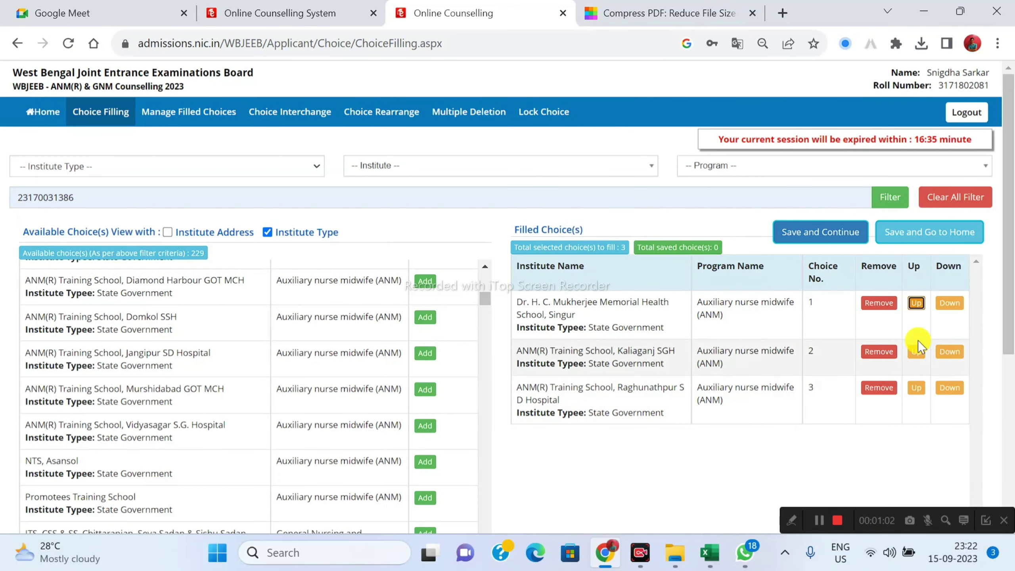
Remove the Singur, Kaliaganj SGH and Raghunathpur S D Hospital entries from the filled choices, confirming each removal.
left_click(891, 308)
left_click(588, 136)
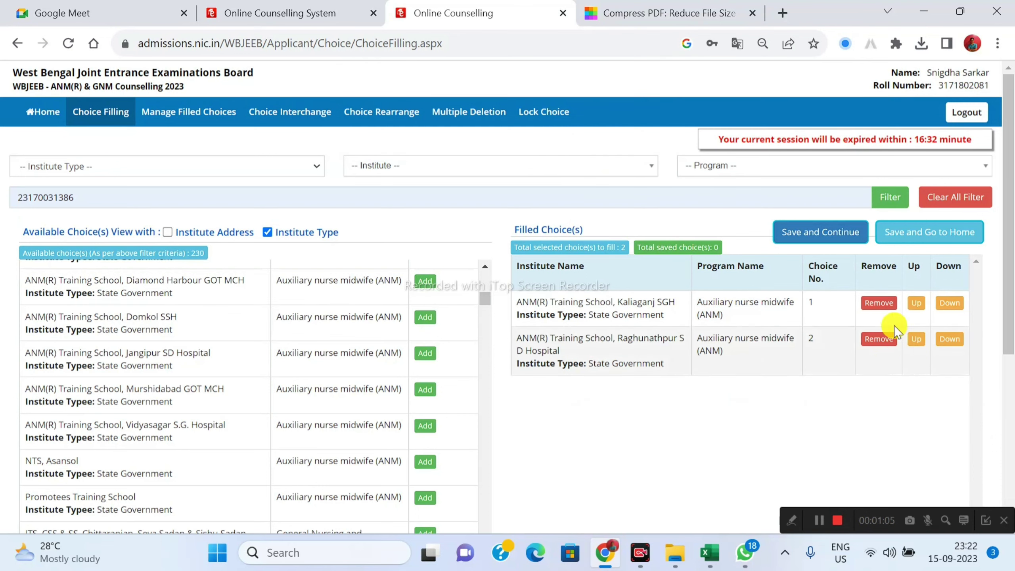
left_click(885, 307)
left_click(580, 133)
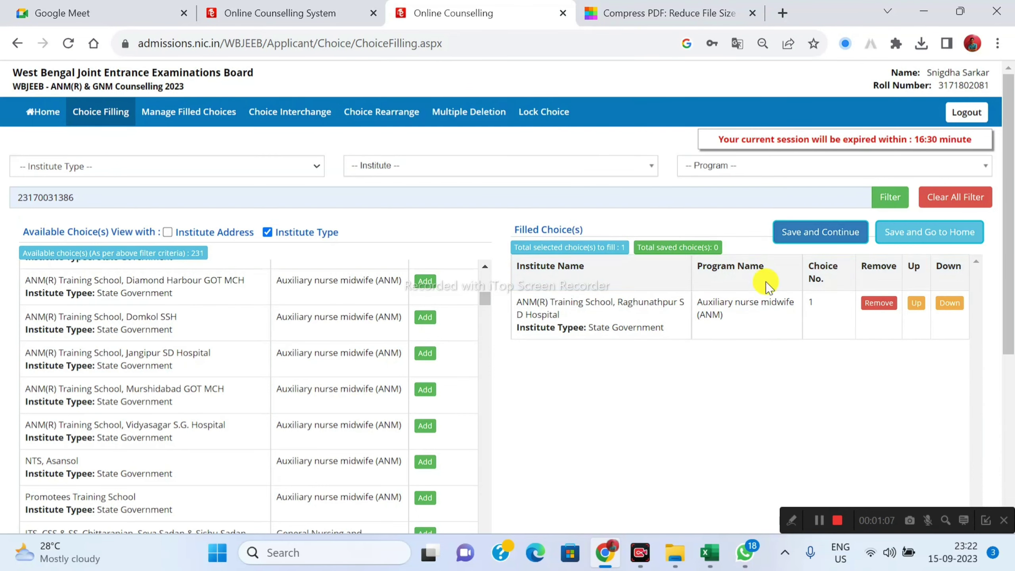
left_click(878, 303)
left_click(585, 135)
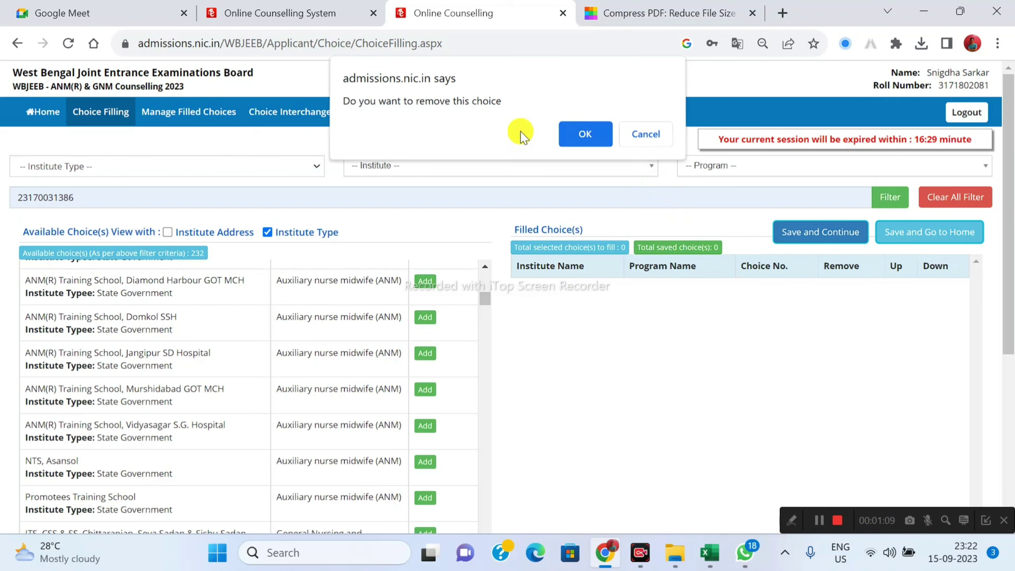